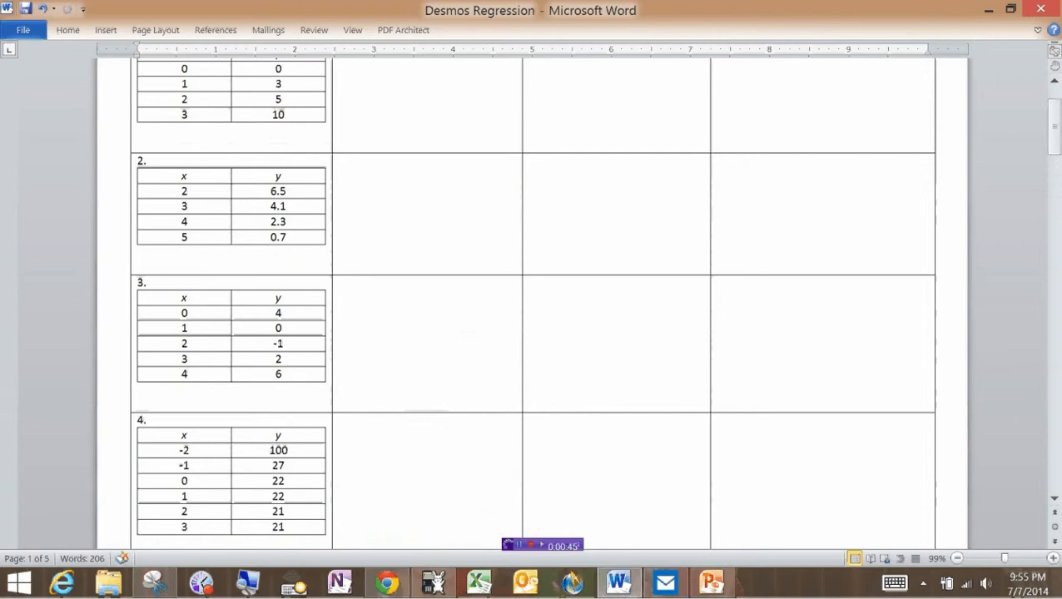
# Look over the Word worksheet's four data tables, then bring the TI-84 emulator in front.
pyautogui.scroll(1, 462, 369)
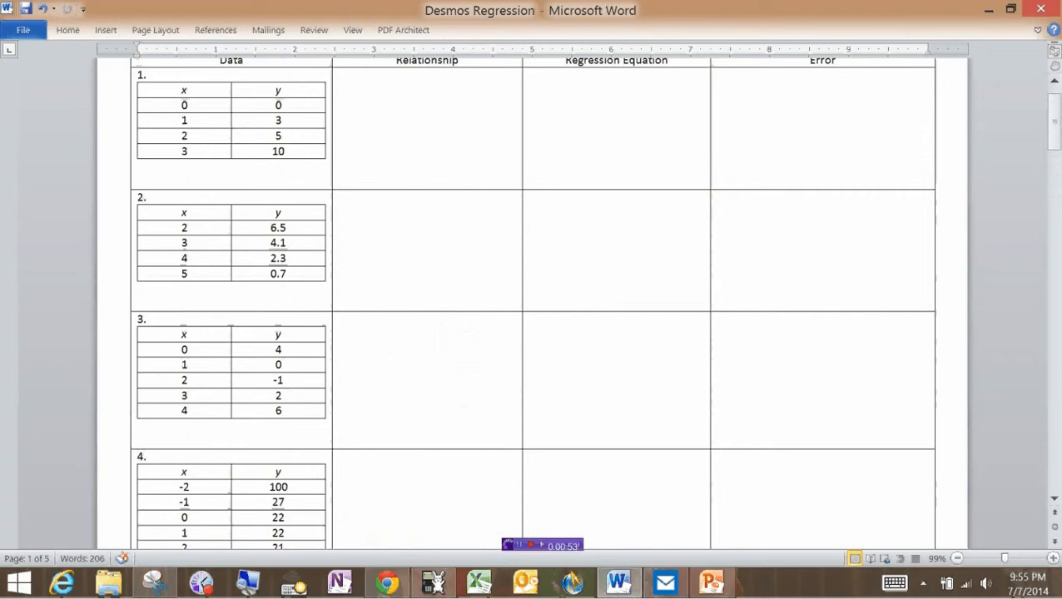
pyautogui.scroll(1, 443, 301)
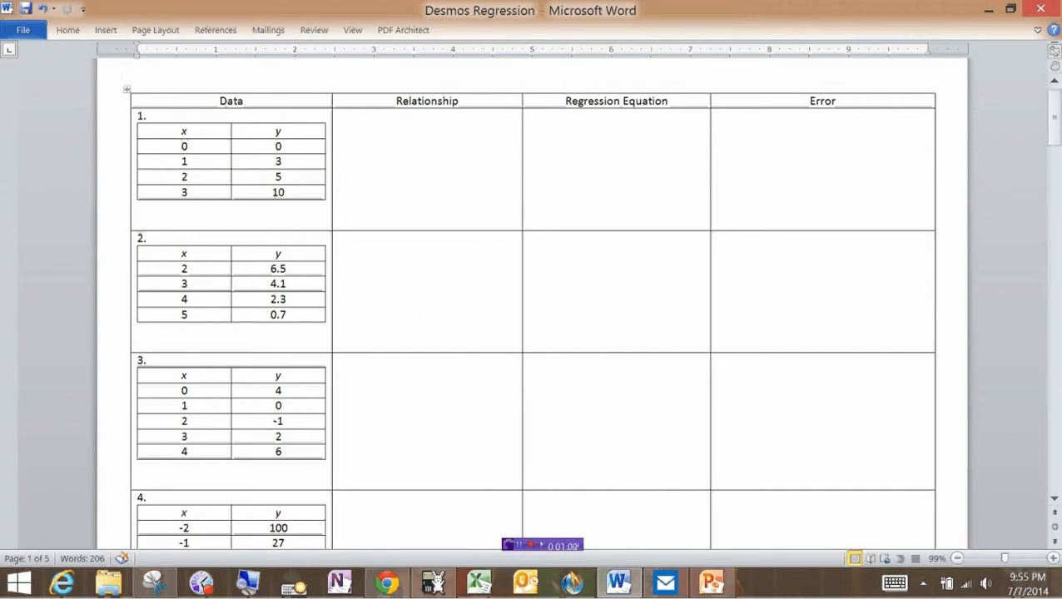
pyautogui.scroll(-5, 369, 330)
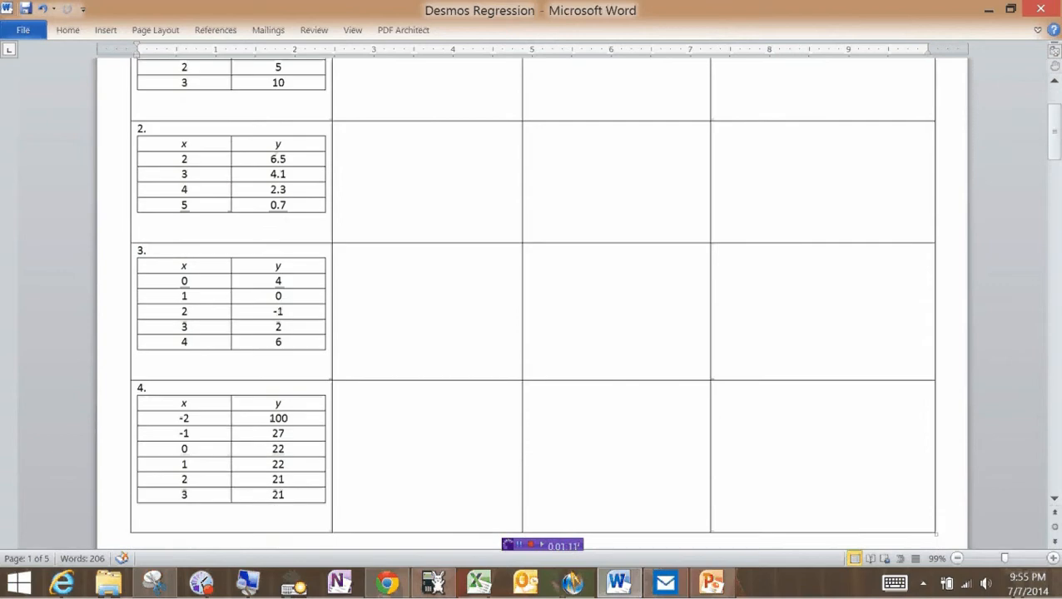
pyautogui.scroll(1, 383, 346)
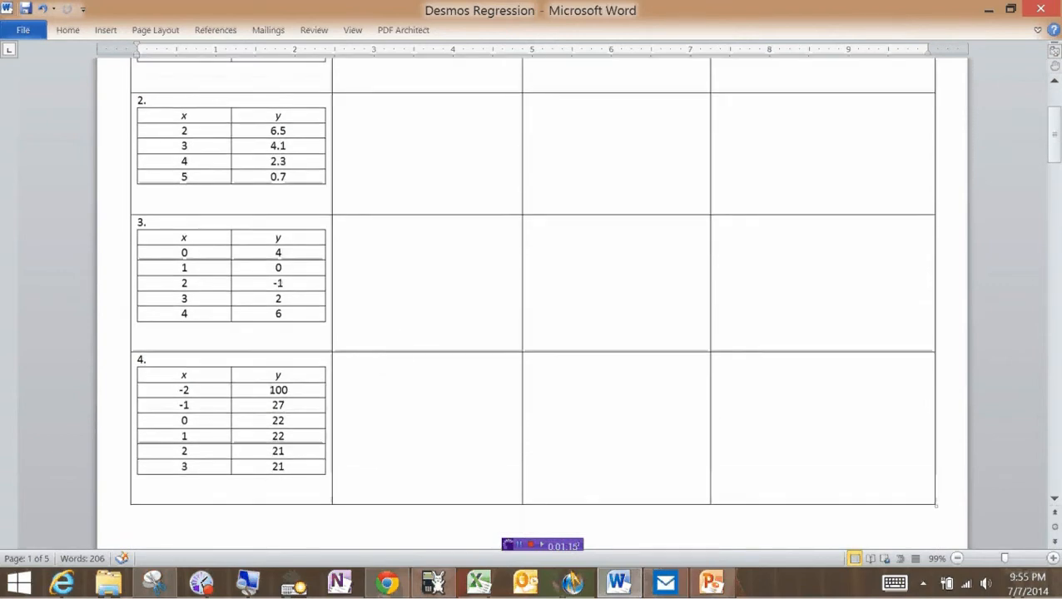
pyautogui.scroll(5, 434, 237)
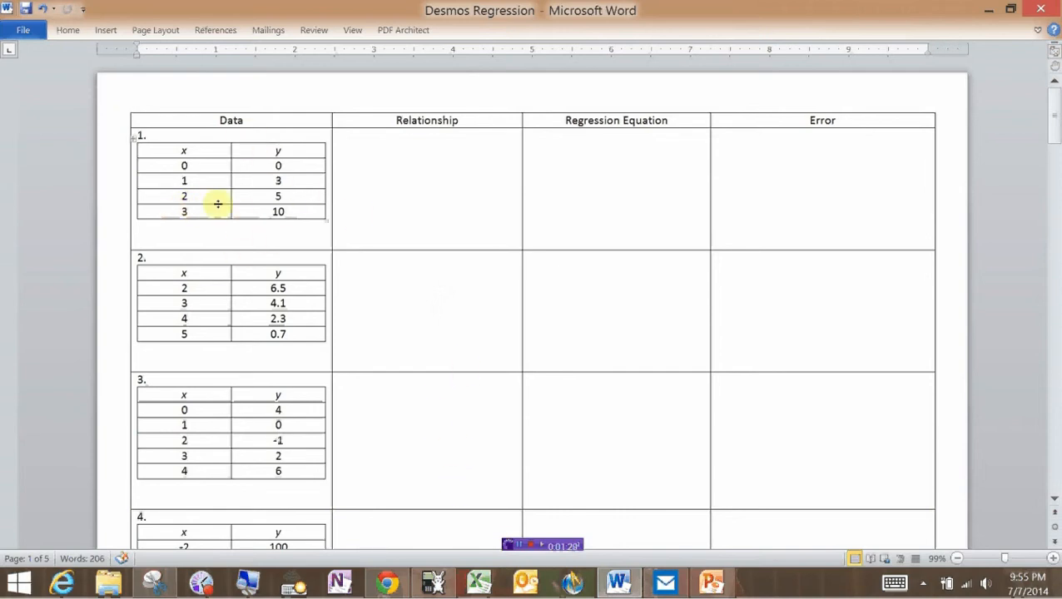
pyautogui.click(432, 582)
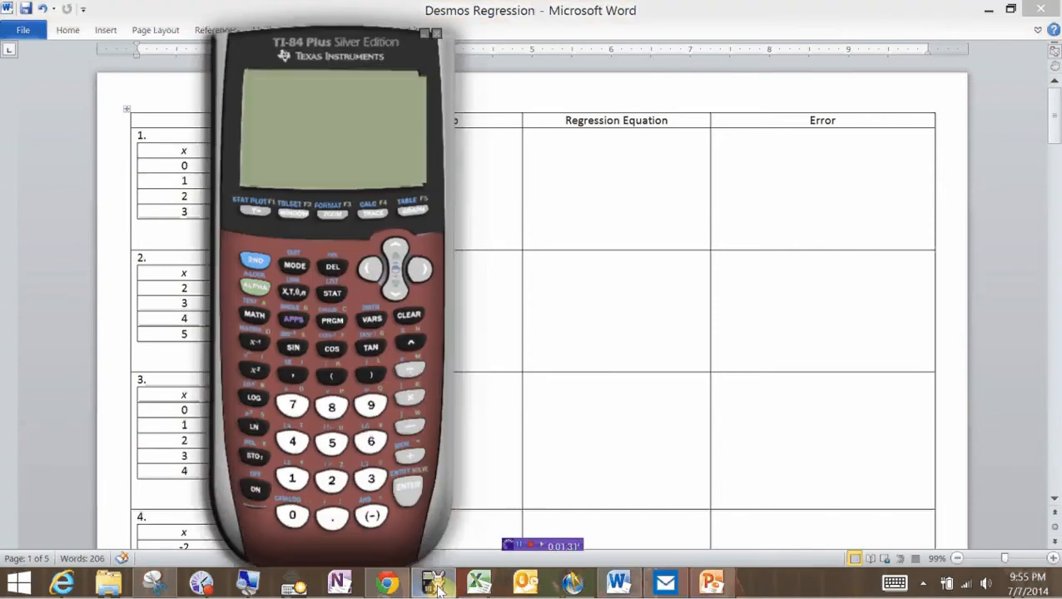
# Move the calculator beside the tables and check the L1/L2 data and window settings.
pyautogui.moveTo(298, 67); pyautogui.dragTo(568, 66)
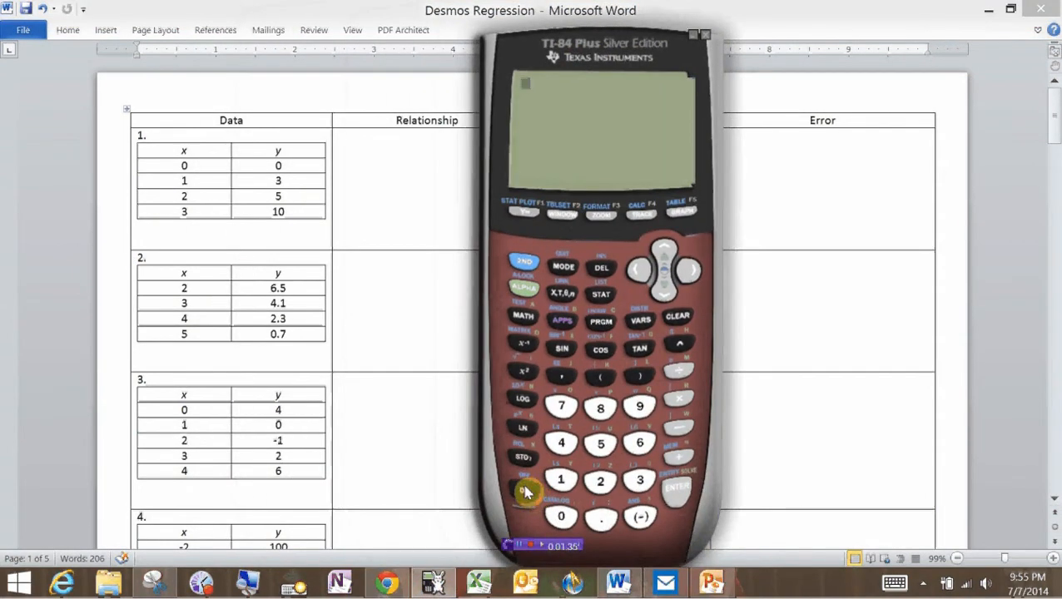
pyautogui.click(603, 297)
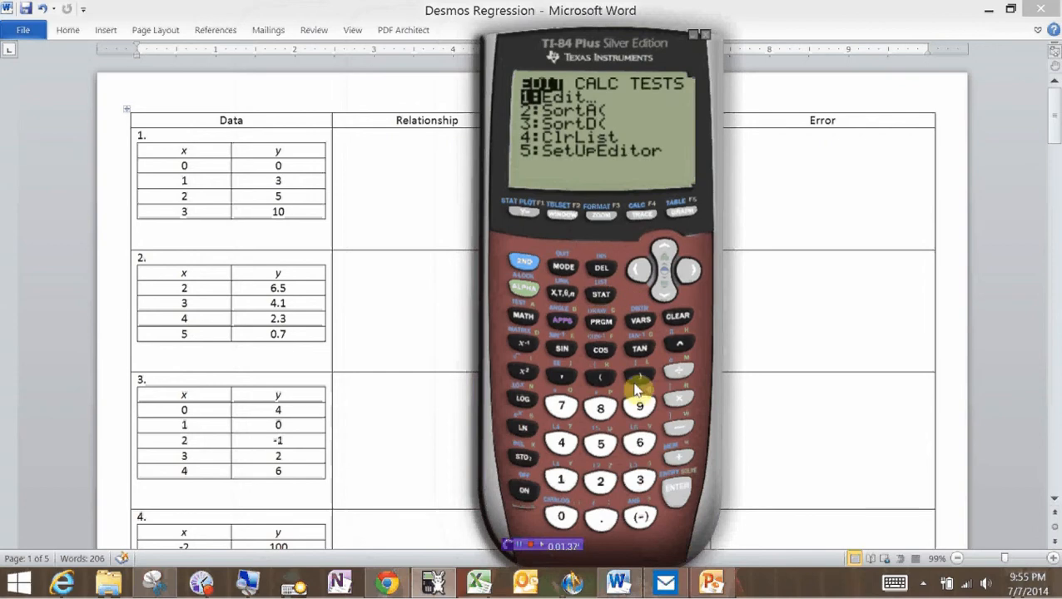
pyautogui.click(679, 493)
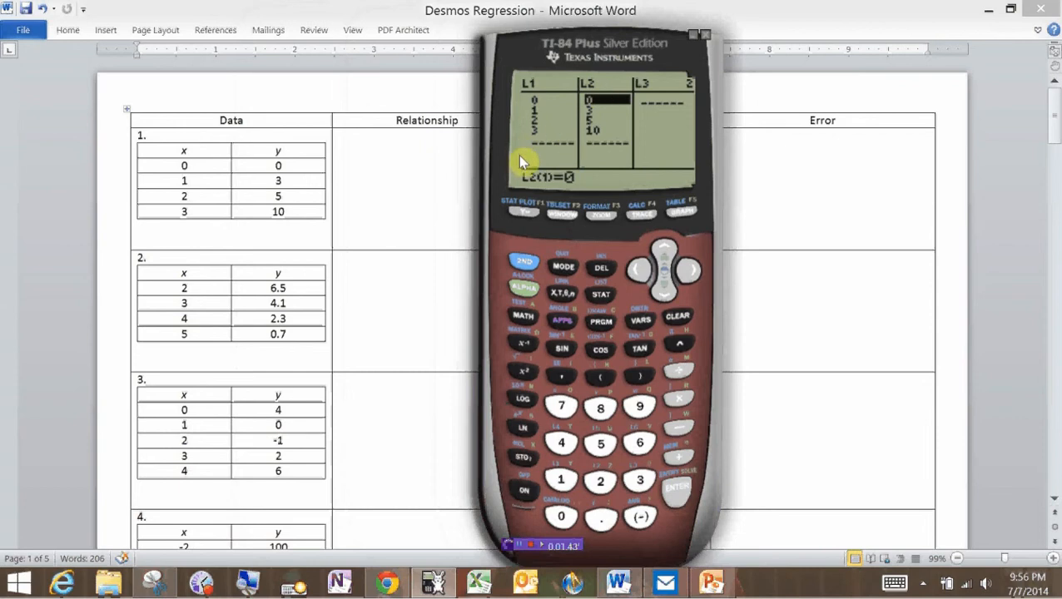
pyautogui.click(555, 218)
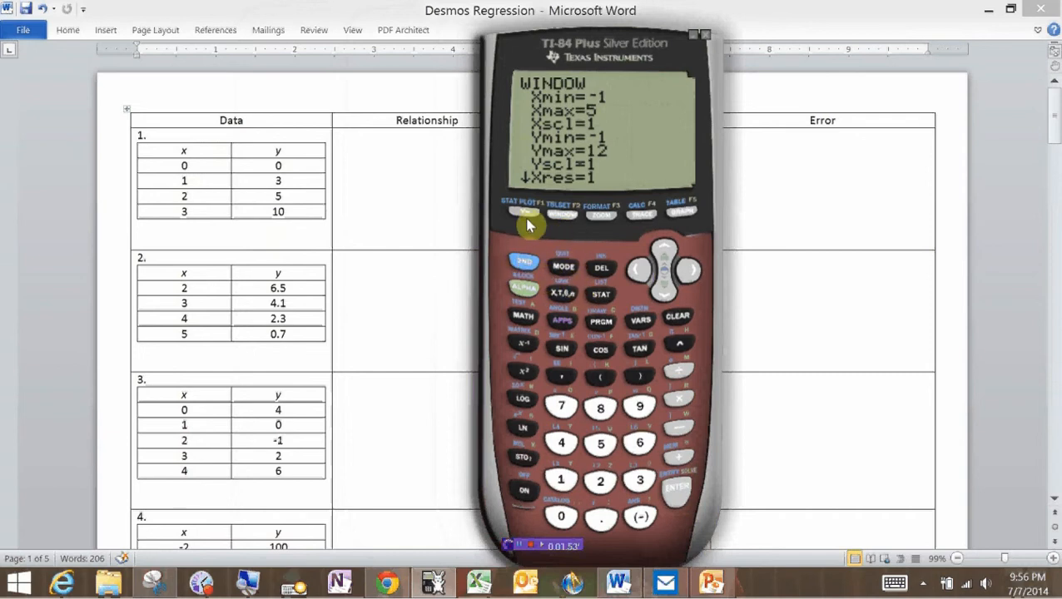
# Check the stat plot and Y= settings, then graph the first data set as a scatter plot.
pyautogui.click(520, 259)
pyautogui.click(524, 210)
pyautogui.click(662, 293)
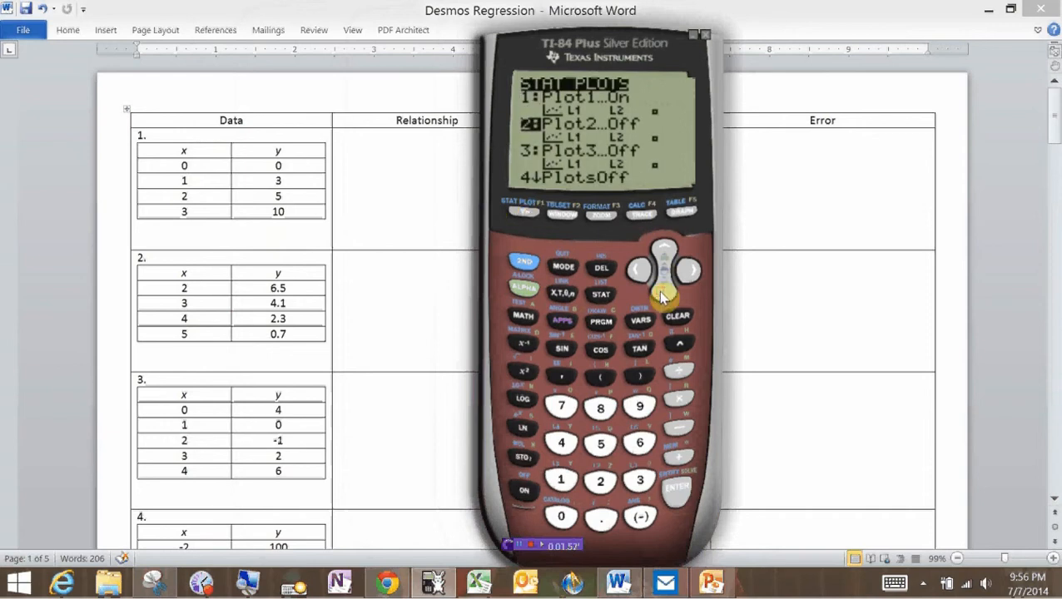
pyautogui.click(519, 215)
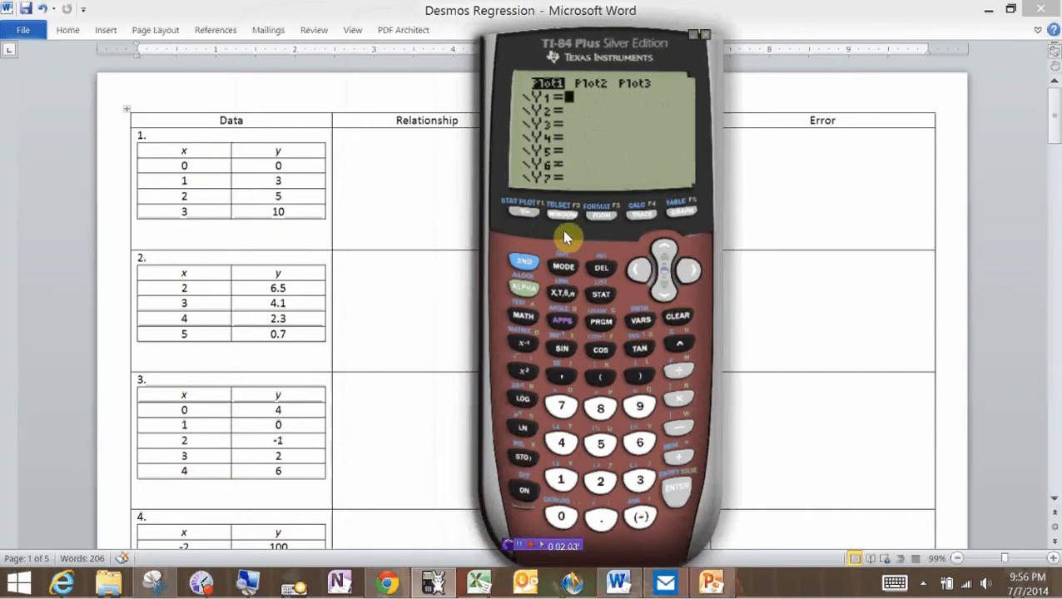
pyautogui.click(688, 215)
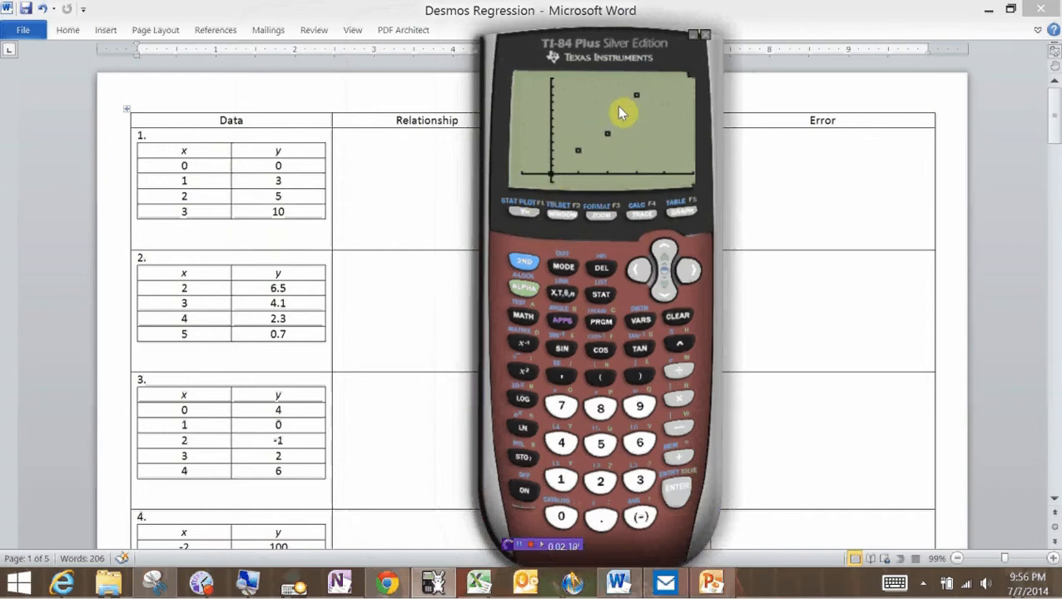
# Run LinReg(ax+b) on L1 and L2, giving a=3.2 and b=-.3, and redisplay the scatter plot.
pyautogui.click(600, 295)
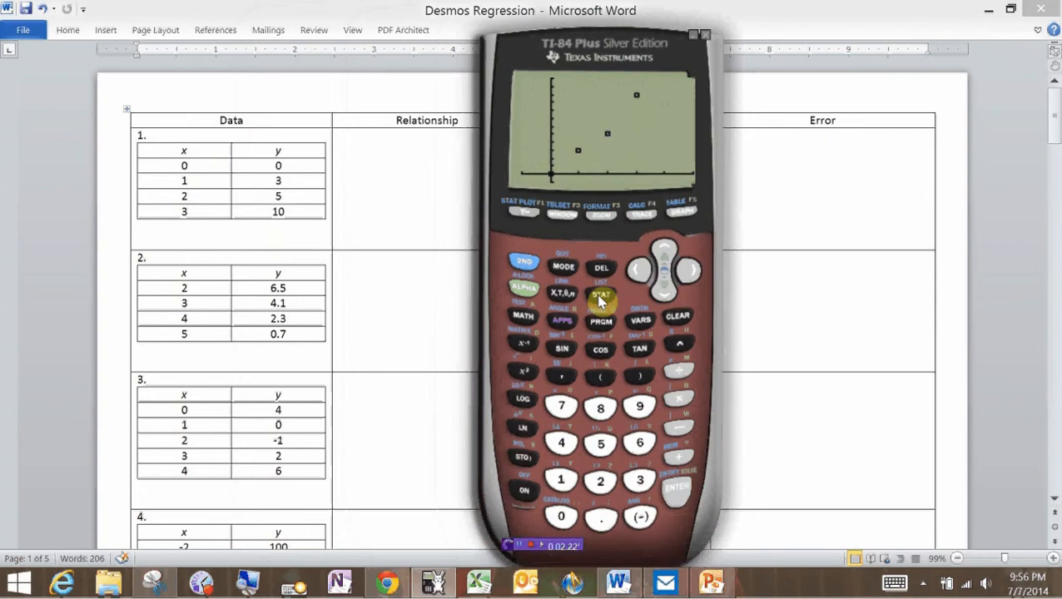
pyautogui.click(689, 268)
pyautogui.click(665, 292)
pyautogui.click(665, 291)
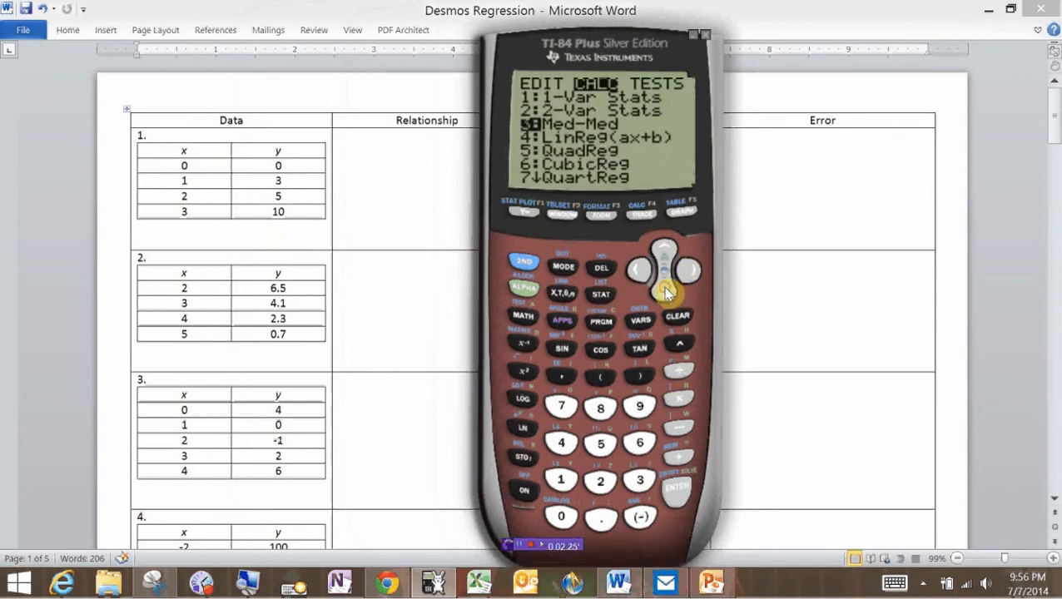
pyautogui.click(664, 291)
pyautogui.click(675, 492)
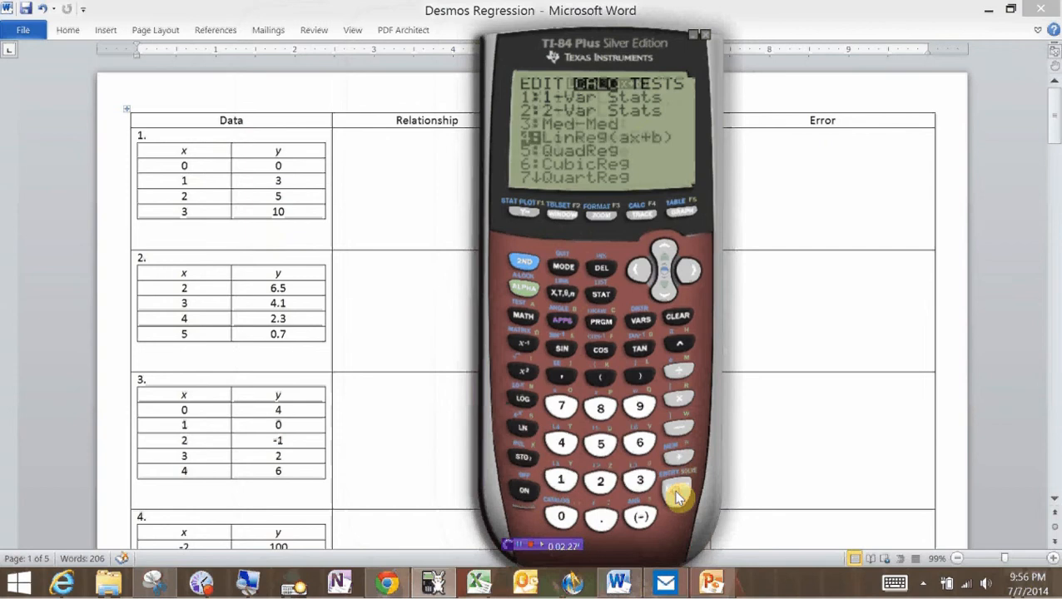
pyautogui.press('Down')
pyautogui.press('Down')
pyautogui.press('Down')
pyautogui.press('Down')
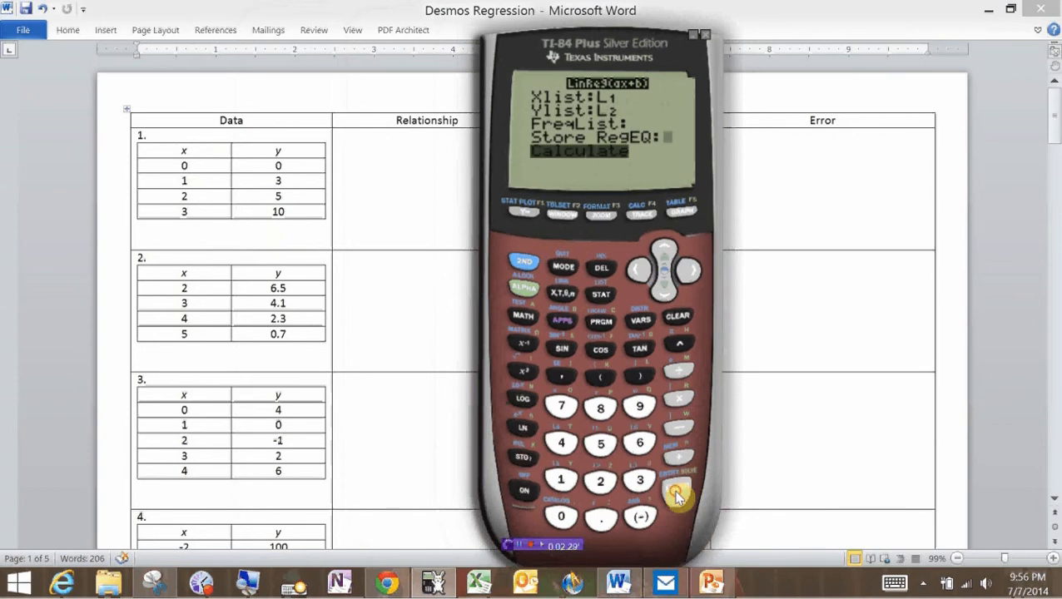
pyautogui.click(674, 491)
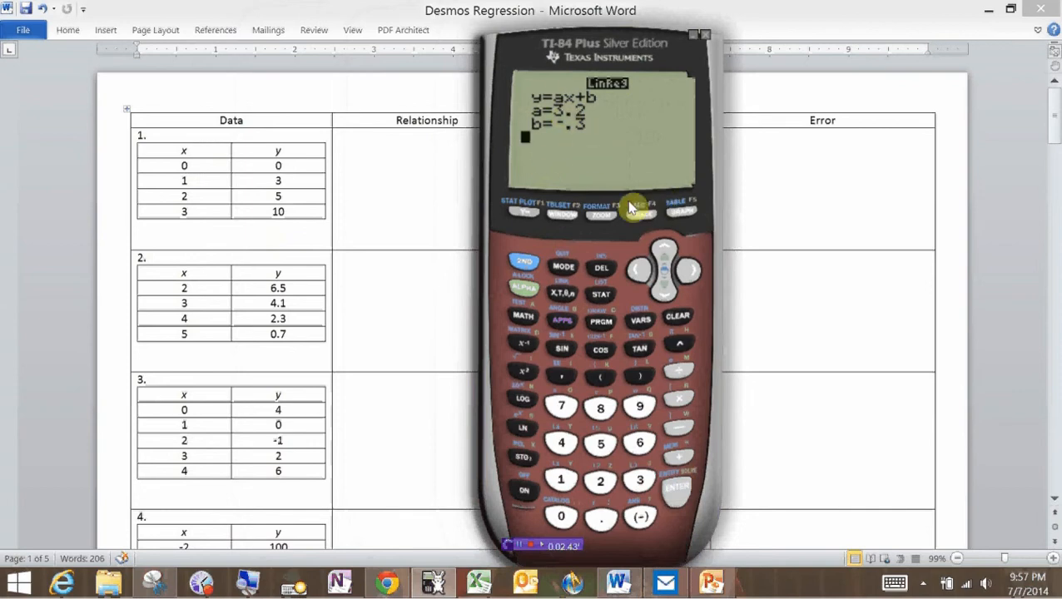
pyautogui.click(677, 216)
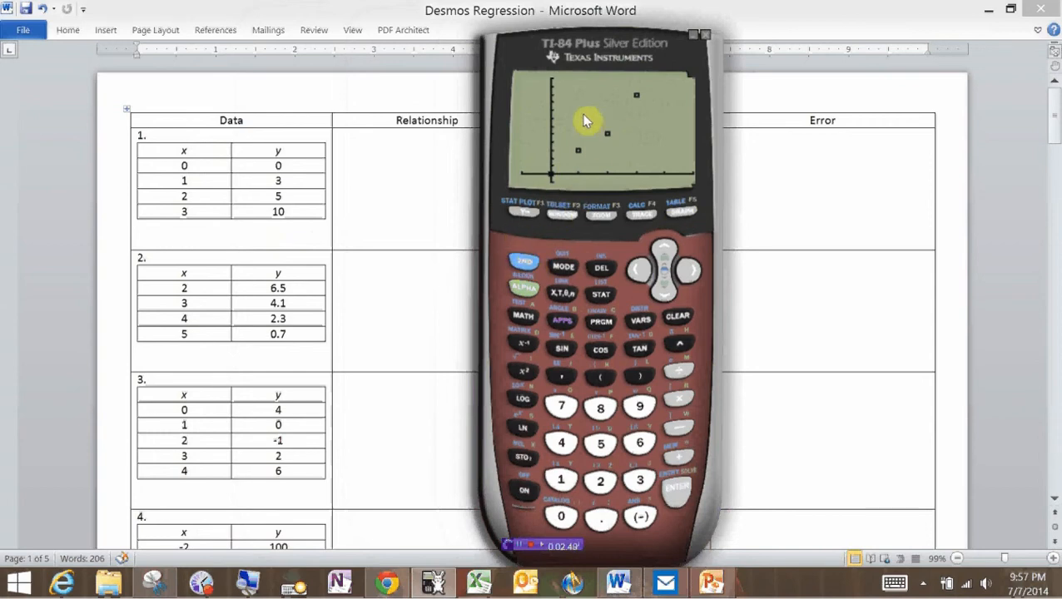
# Return to the home screen and redraw the scatter plot.
pyautogui.click(524, 260)
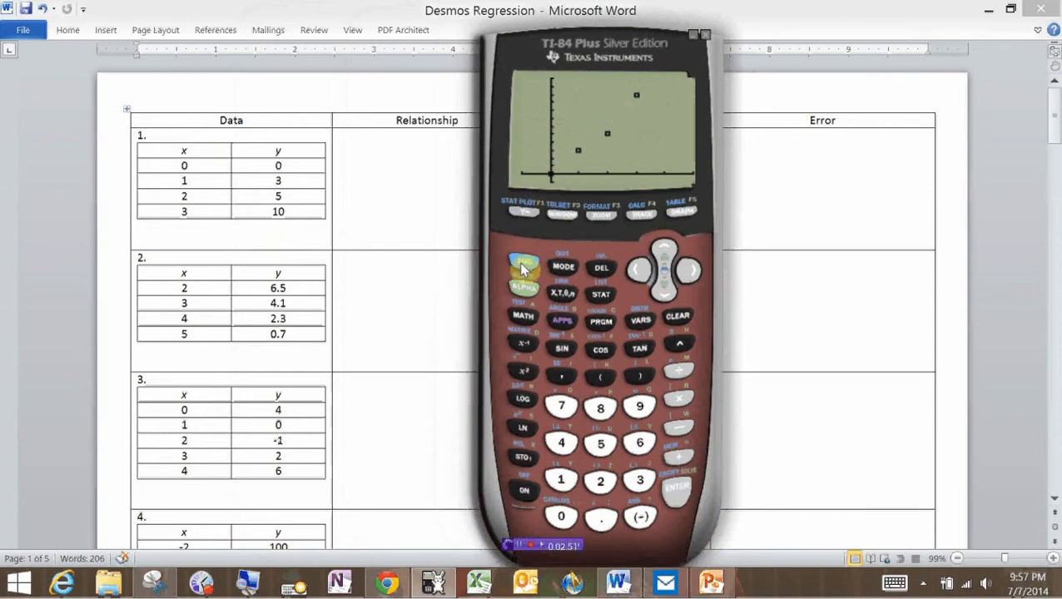
pyautogui.click(563, 268)
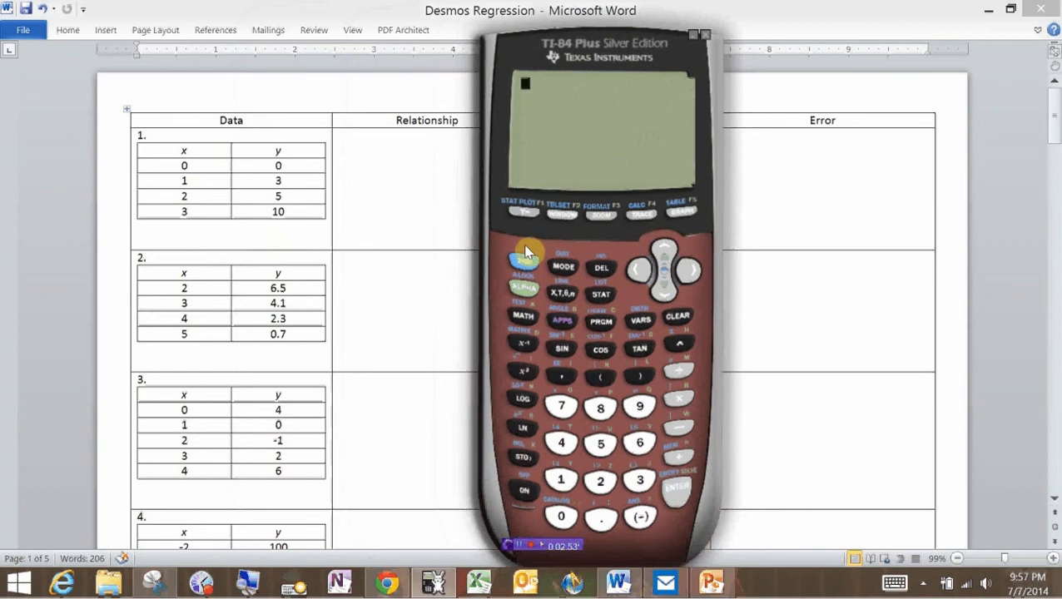
pyautogui.click(682, 209)
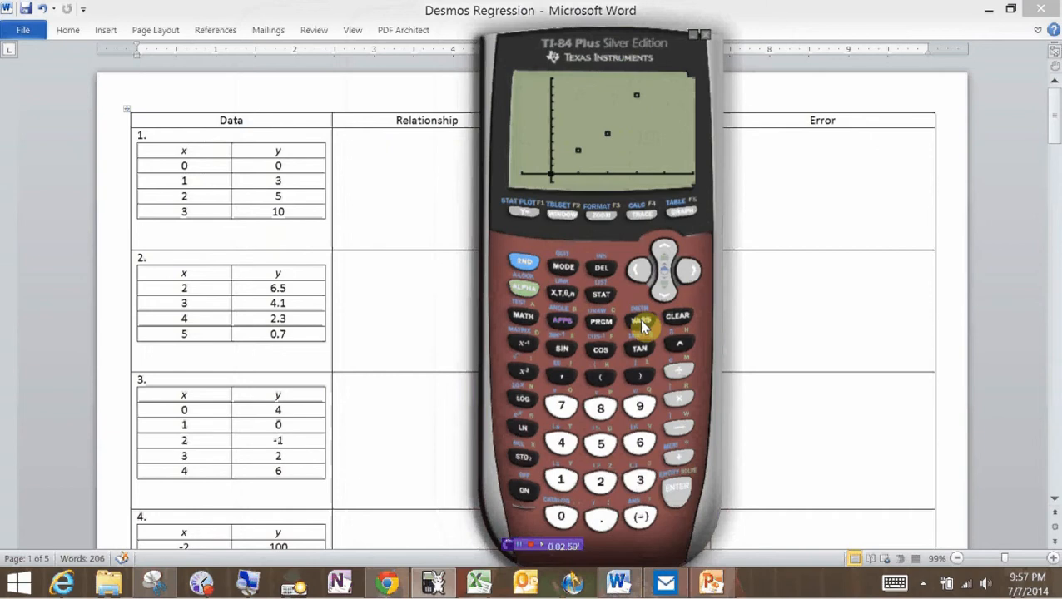
# Paste the regression equation 3.2X+-.3 into Y1 and graph the fitted line through the points.
pyautogui.click(524, 212)
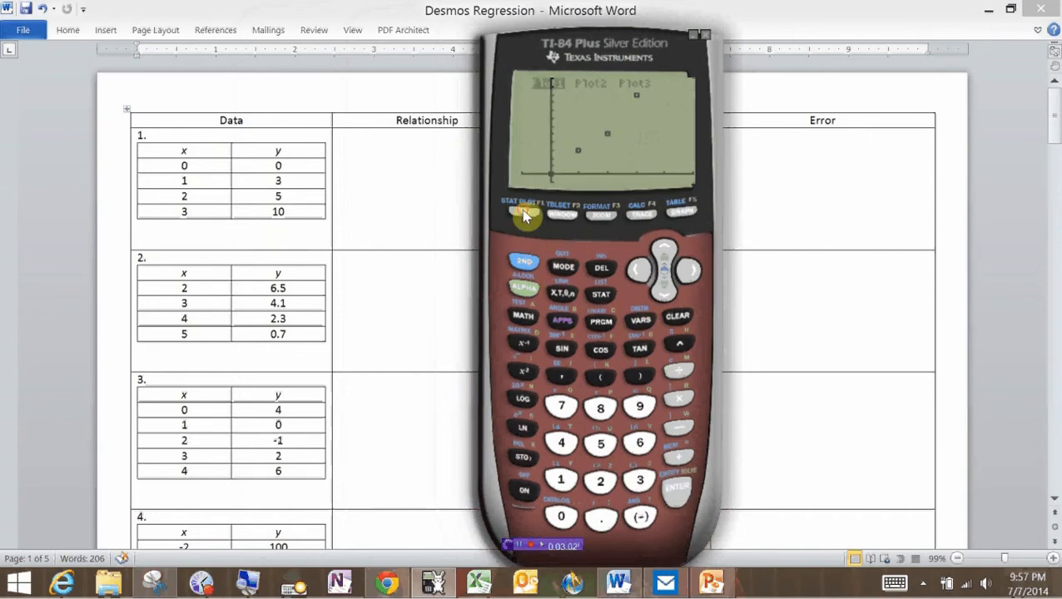
pyautogui.click(663, 290)
pyautogui.click(663, 249)
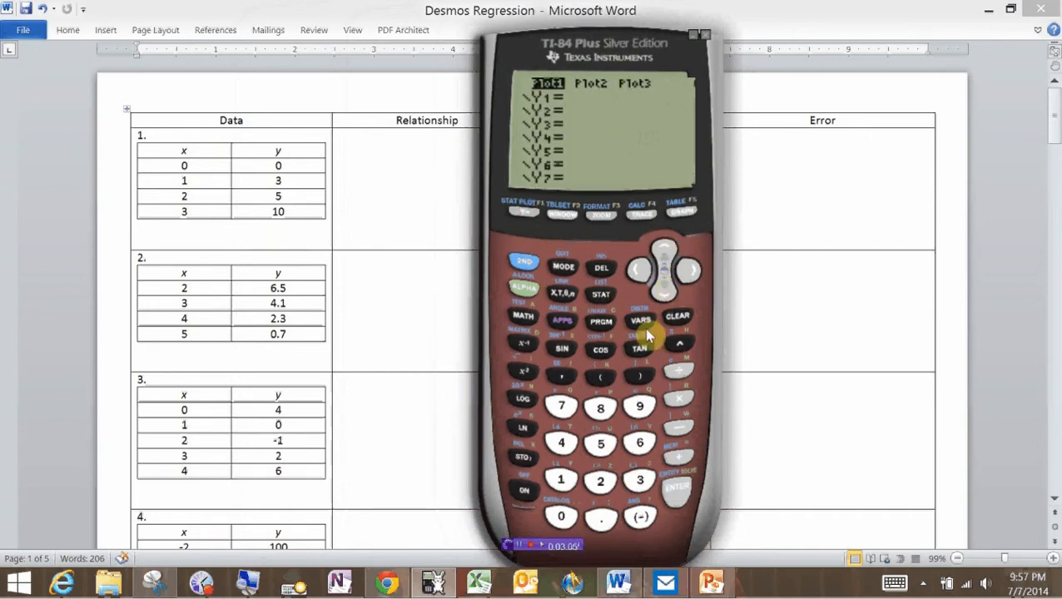
pyautogui.click(640, 320)
pyautogui.click(653, 295)
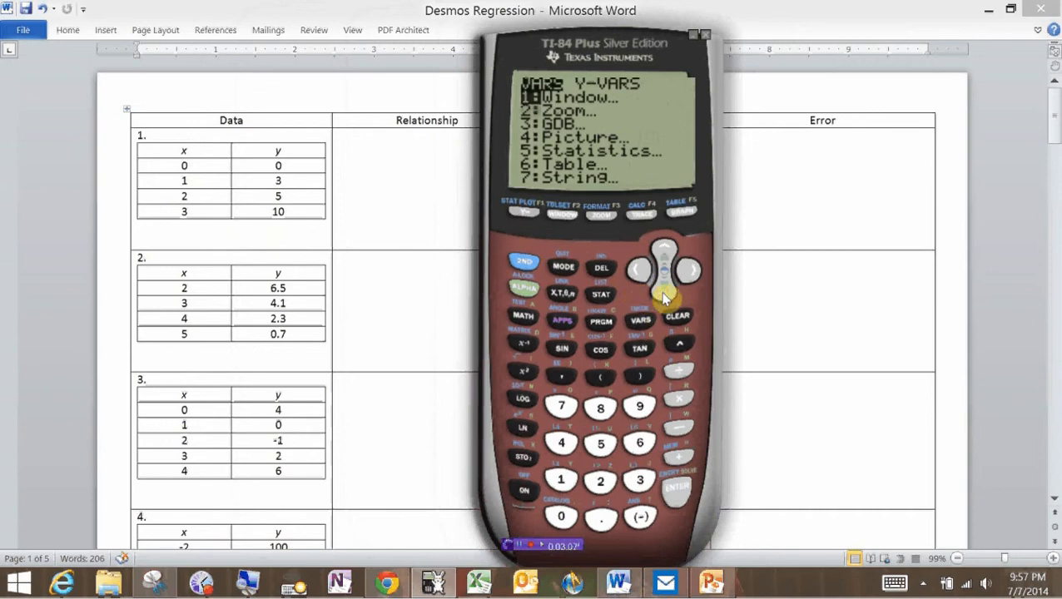
pyautogui.click(653, 296)
pyautogui.click(653, 296)
pyautogui.click(653, 295)
pyautogui.click(681, 487)
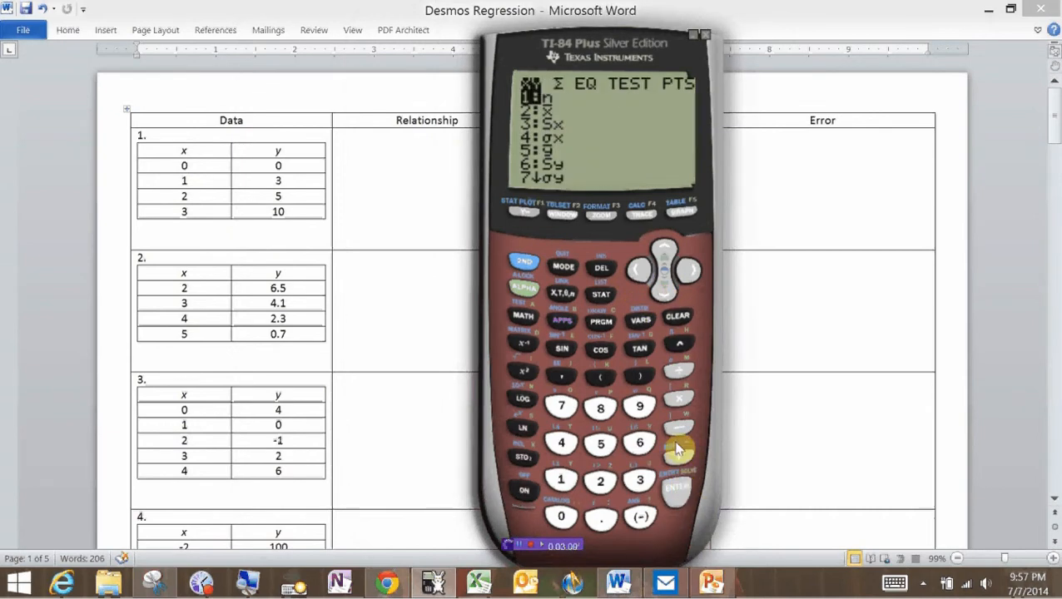
pyautogui.click(688, 271)
pyautogui.click(688, 271)
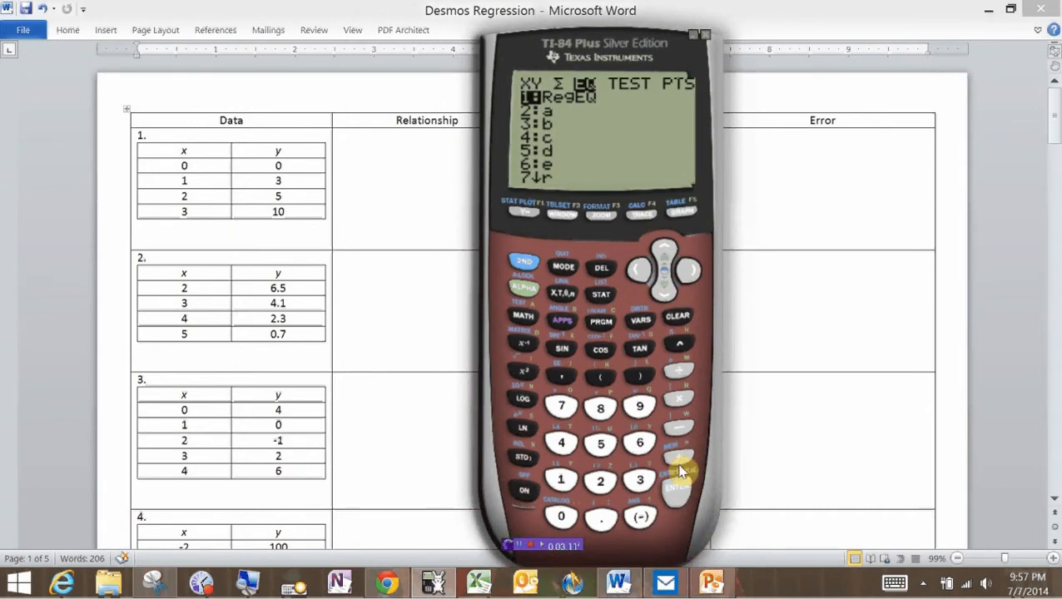
pyautogui.click(676, 491)
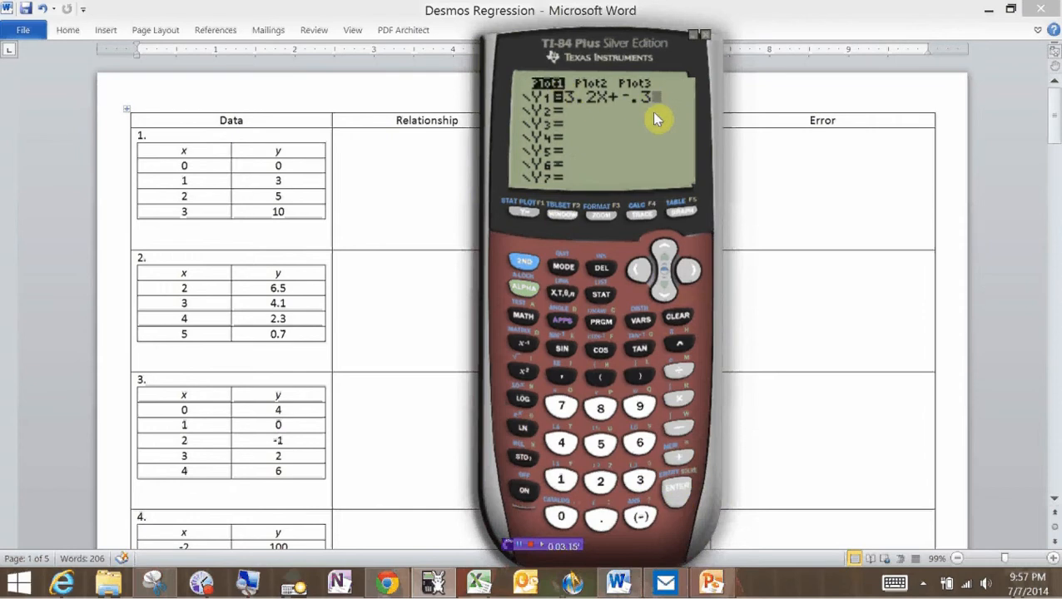
pyautogui.click(680, 216)
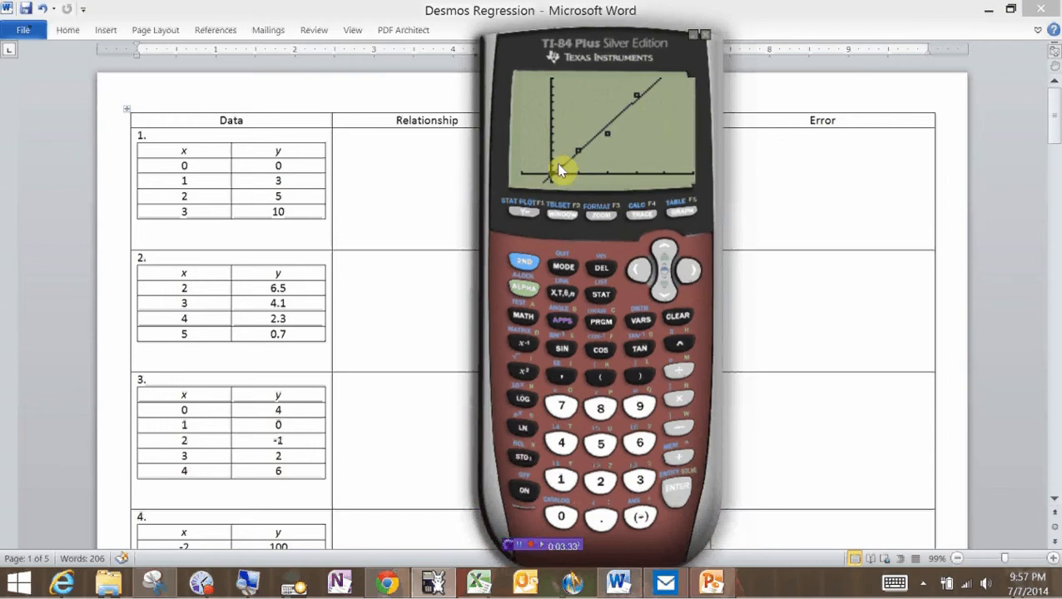
# Trace the scatter points (X=2 Y=5, X=3 Y=10), then step back to X=2.
pyautogui.click(646, 216)
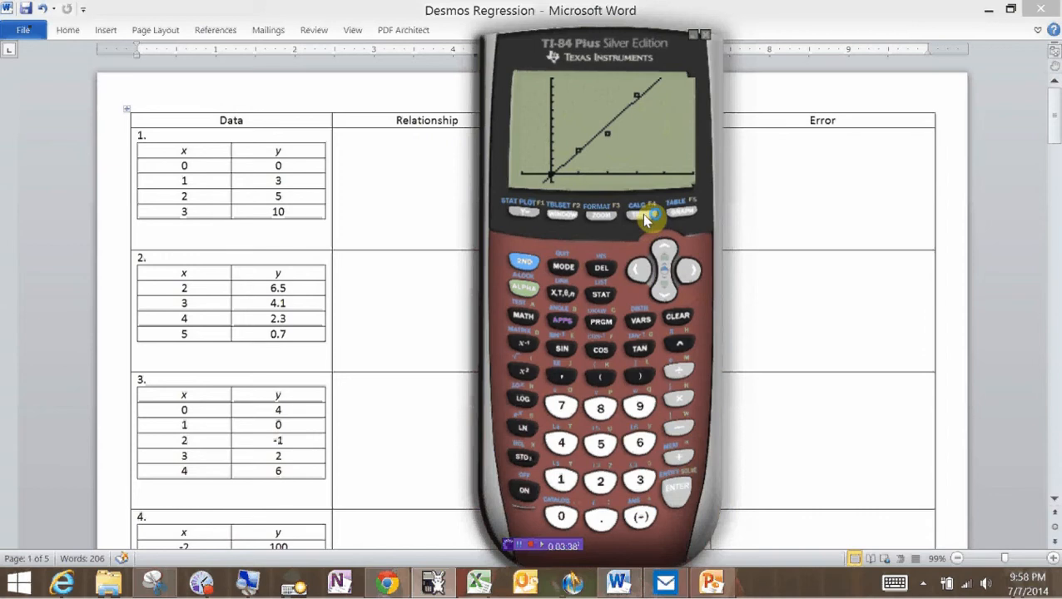
pyautogui.click(690, 271)
pyautogui.click(690, 269)
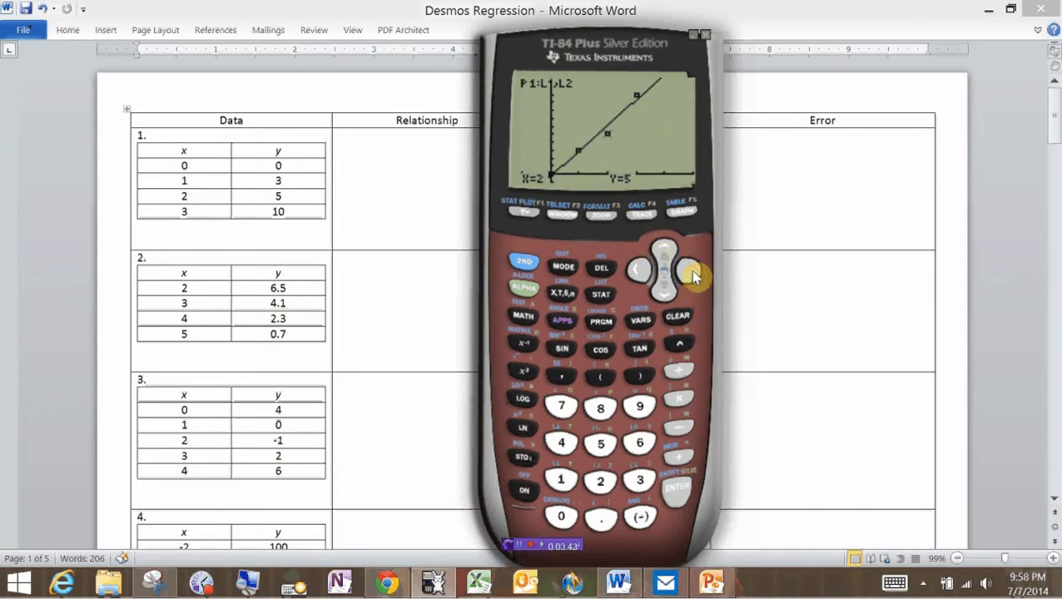
pyautogui.click(690, 271)
pyautogui.click(640, 270)
# Trace along Y1=3.2X+-.3 back to about X=2.32, then bring up the Desmos Regressions graph.
pyautogui.click(662, 296)
pyautogui.click(689, 271)
pyautogui.click(689, 271)
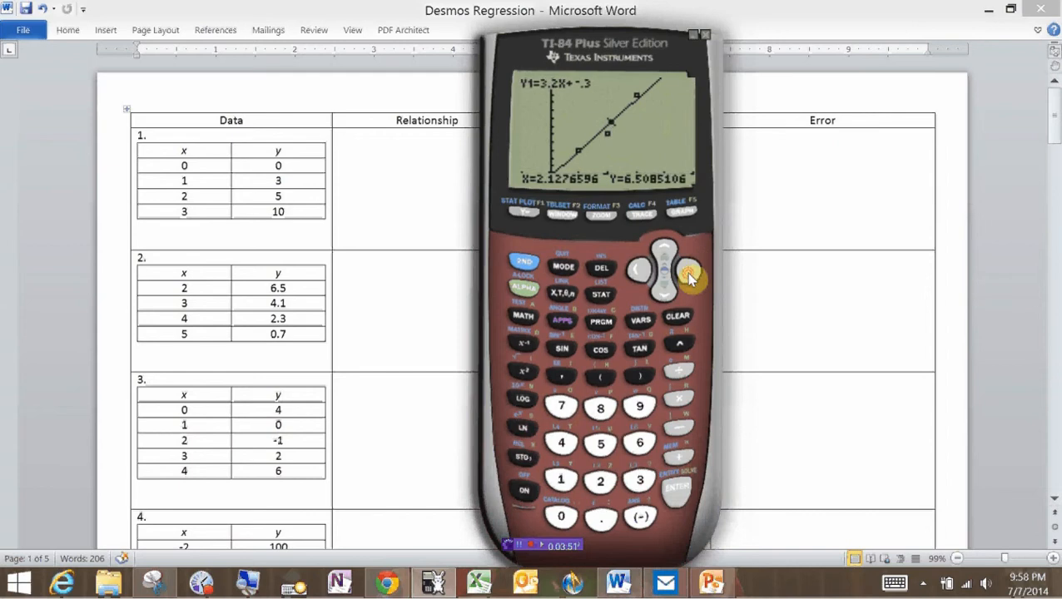
pyautogui.click(689, 271)
pyautogui.click(689, 271)
pyautogui.click(688, 275)
pyautogui.click(637, 271)
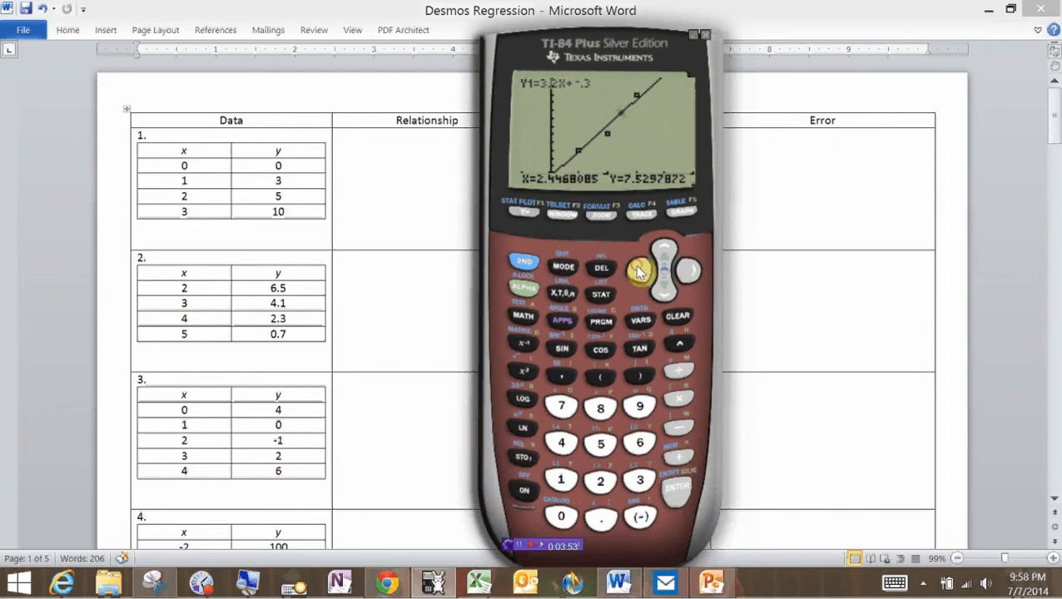
pyautogui.click(638, 271)
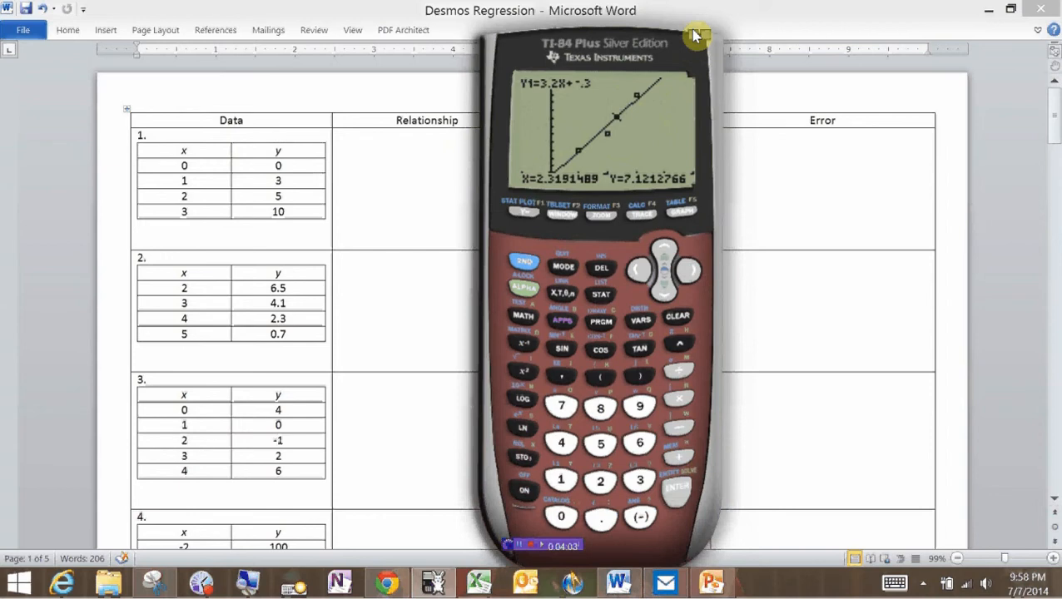
pyautogui.click(387, 586)
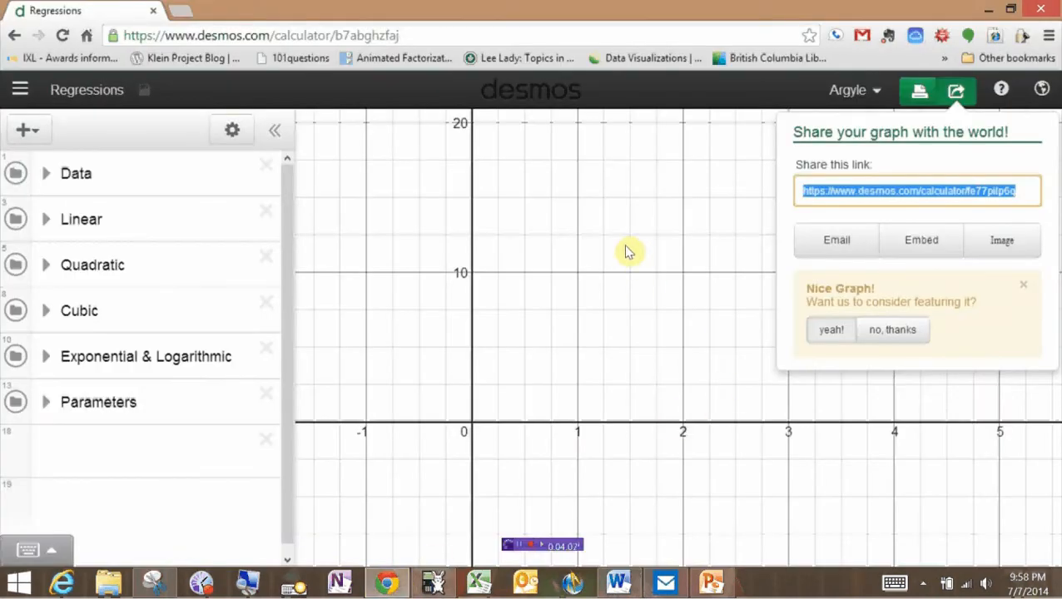
# Close the Share popup, peek at the Data and parameter folders, then open Data's empty x/y table.
pyautogui.click(656, 229)
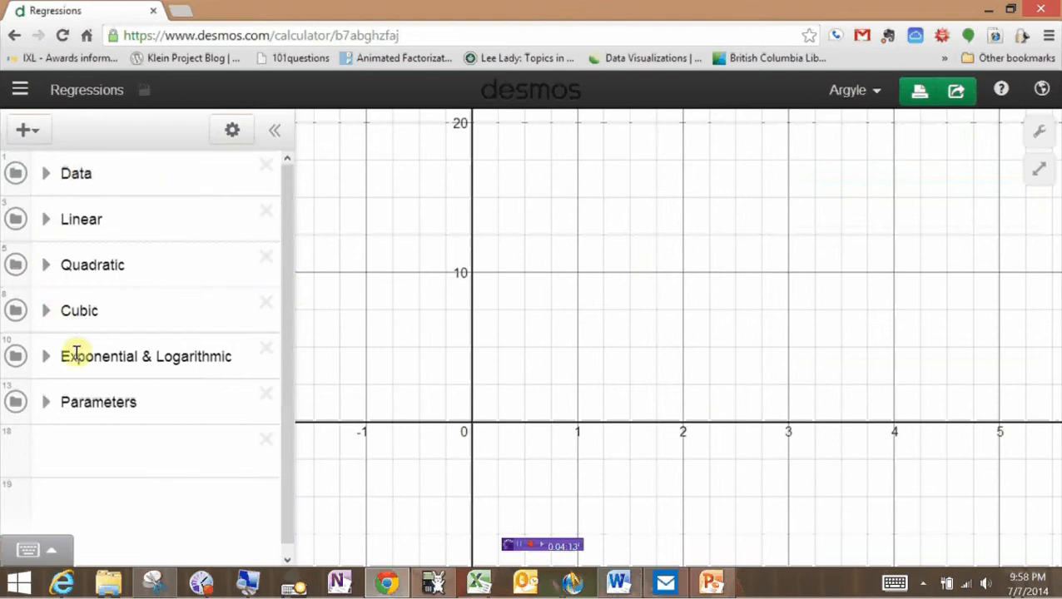
pyautogui.click(46, 174)
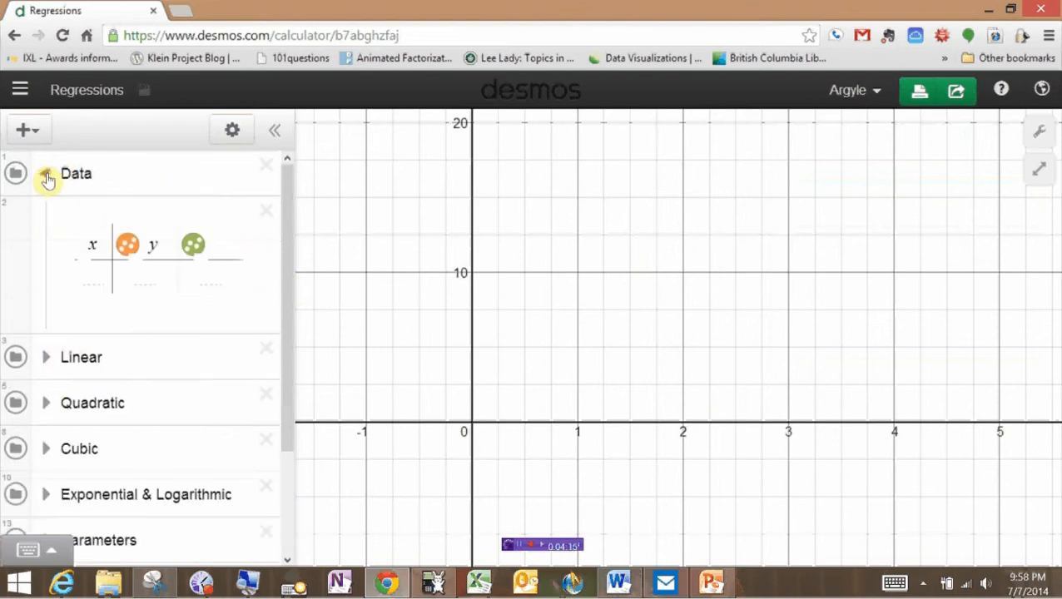
pyautogui.click(46, 175)
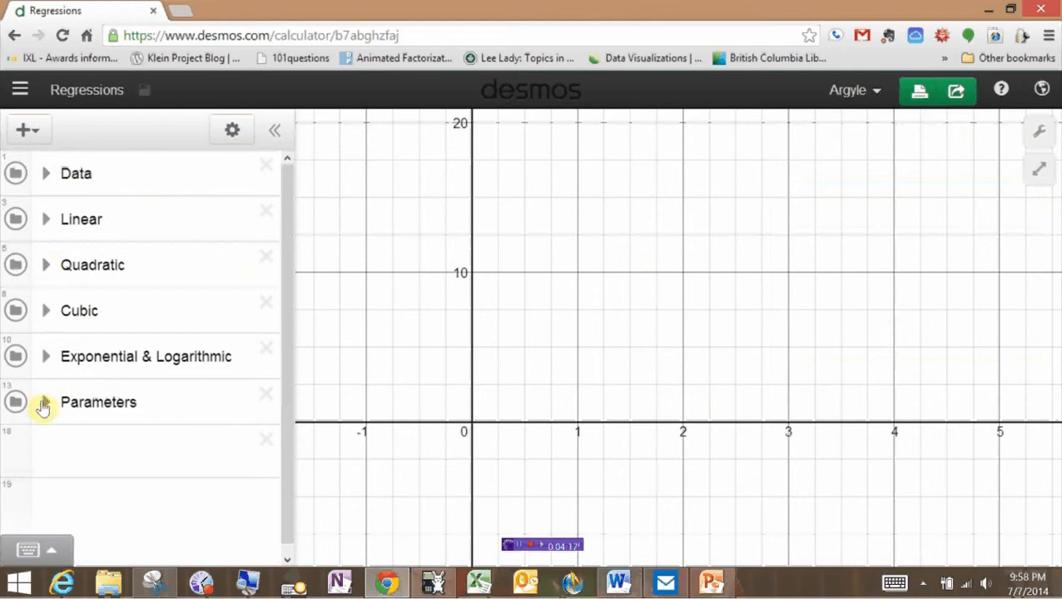
pyautogui.click(45, 403)
pyautogui.click(44, 403)
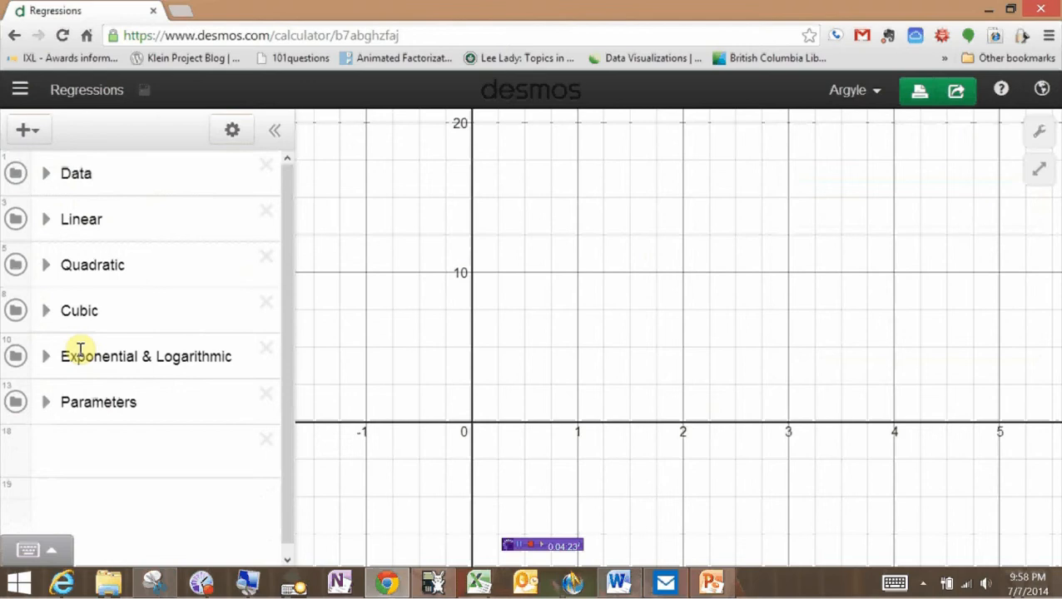
pyautogui.click(45, 172)
pyautogui.click(91, 277)
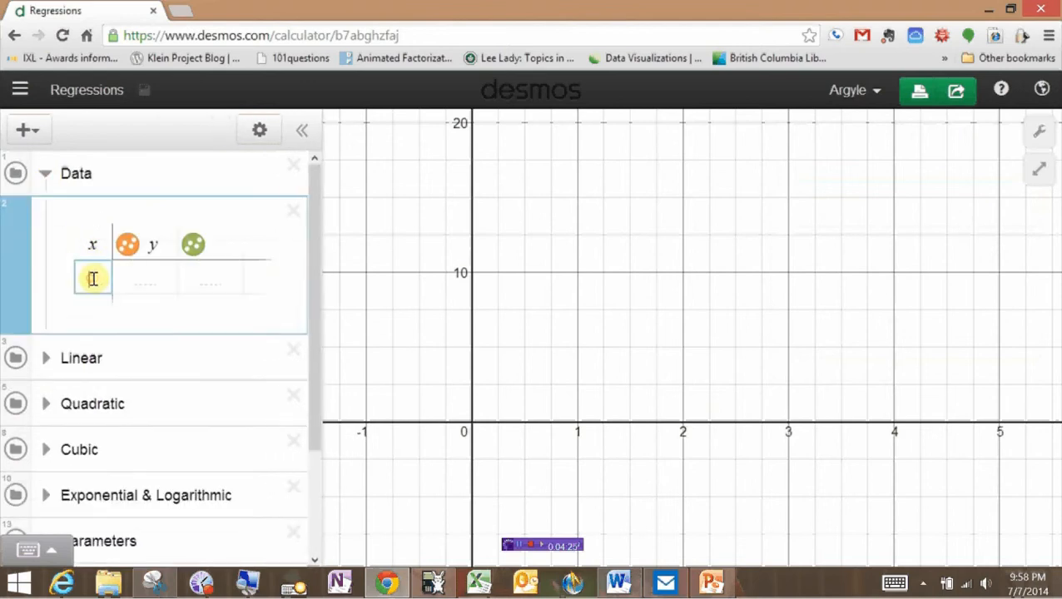
# Enter the y values 0, 3, 5, 10 in the Data table.
pyautogui.click(138, 280)
pyautogui.write('10')
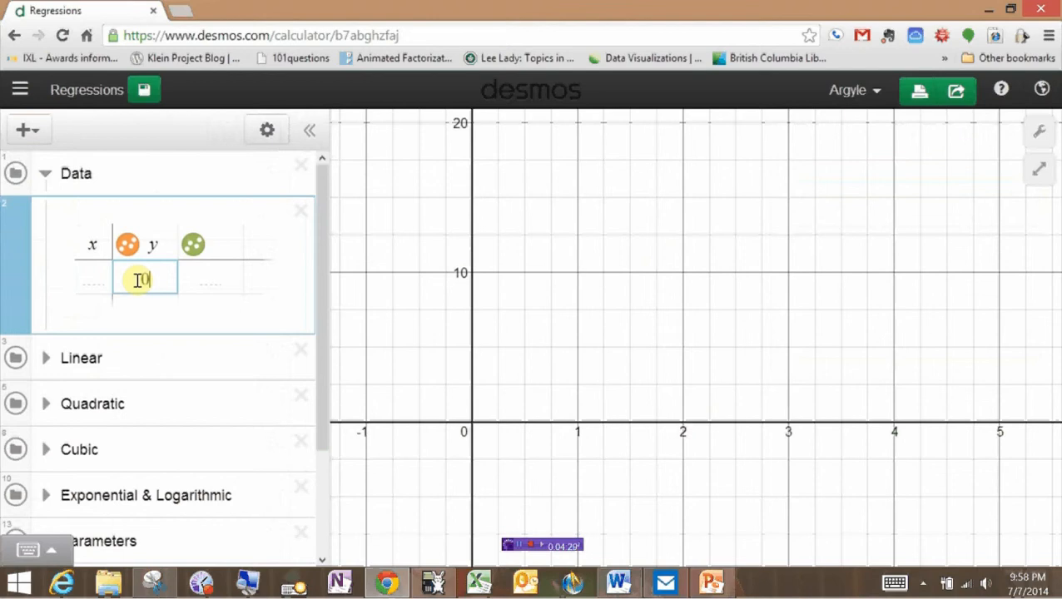
pyautogui.press('Return')
pyautogui.write('3')
pyautogui.press('Return')
pyautogui.write('5')
pyautogui.press('Return')
pyautogui.write('1')
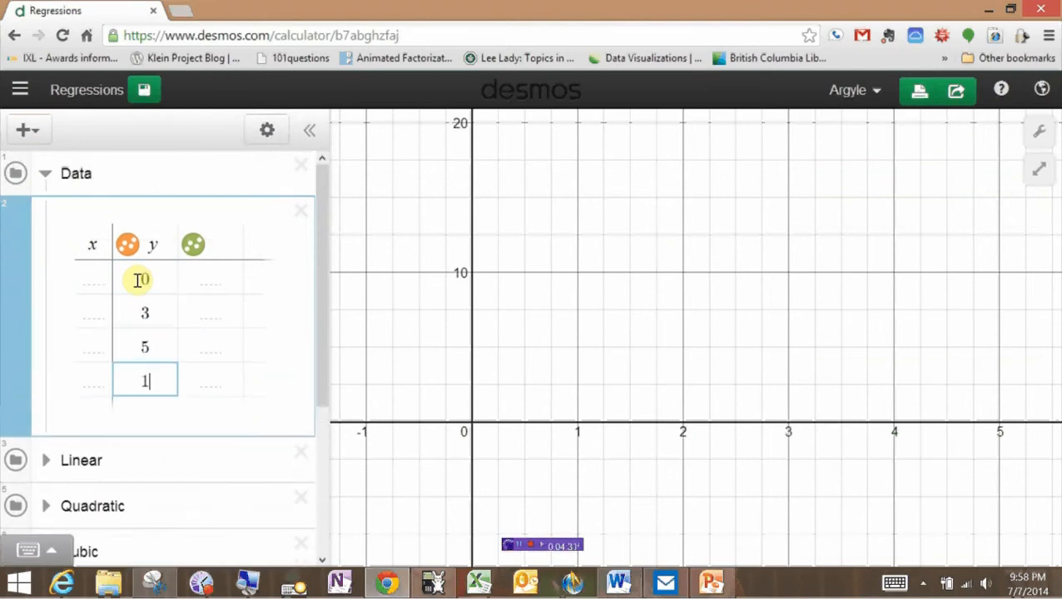
pyautogui.write('0')
# Enter the x values 0, 1, 2, 3, correcting the mistyped 23.
pyautogui.click(105, 277)
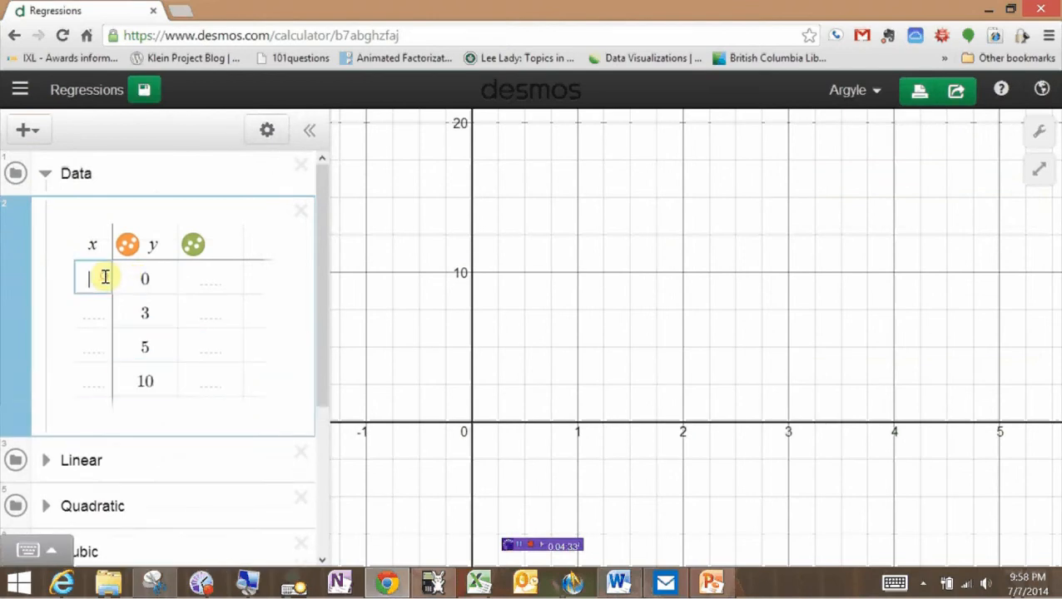
pyautogui.write('1')
pyautogui.press('Return')
pyautogui.write('23')
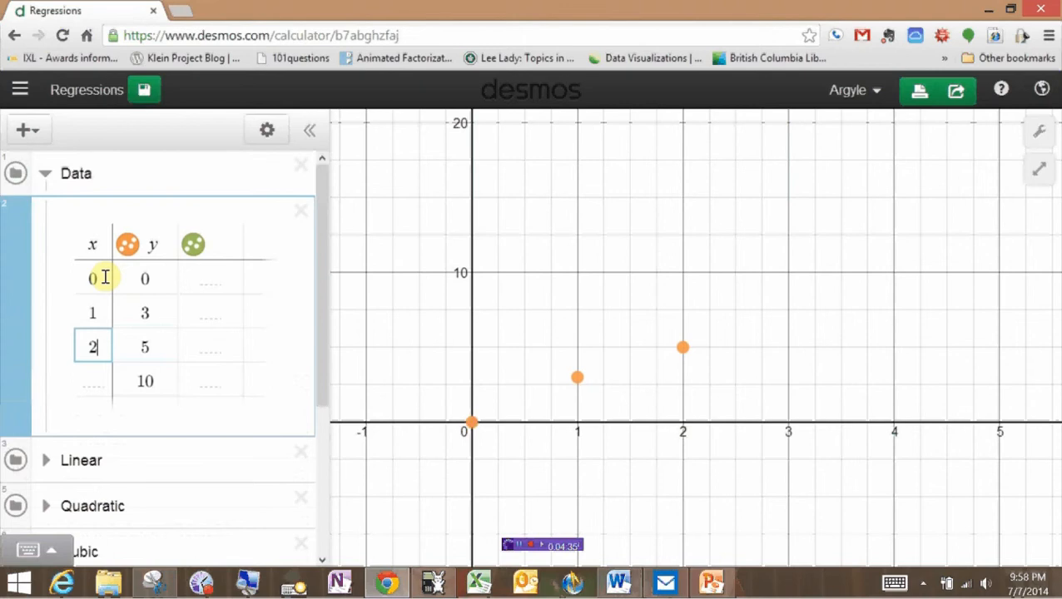
pyautogui.press('Return')
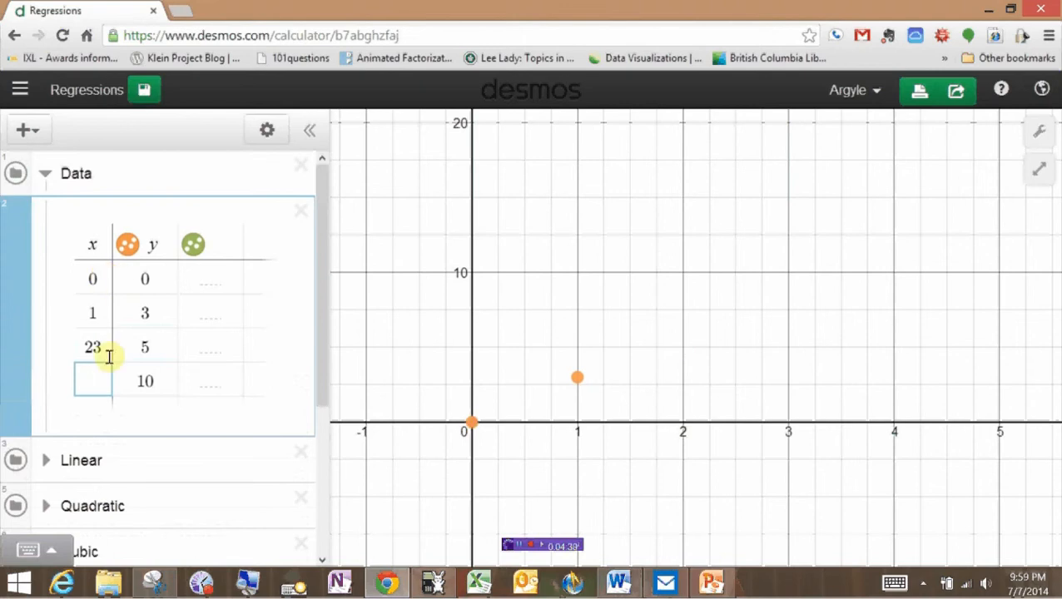
pyautogui.moveTo(108, 349); pyautogui.dragTo(70, 348)
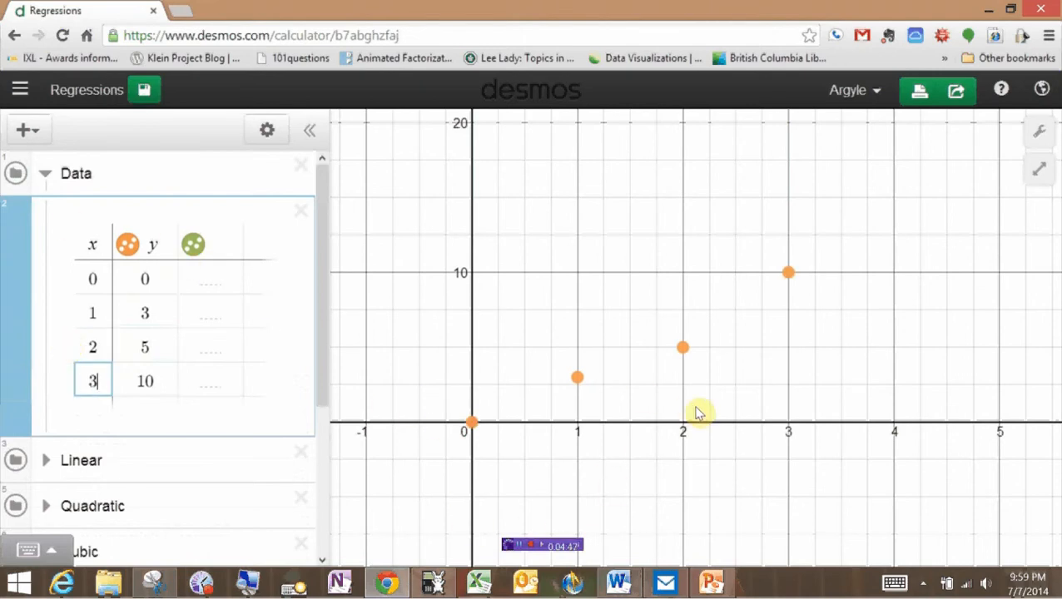
pyautogui.scroll(2, 697, 412)
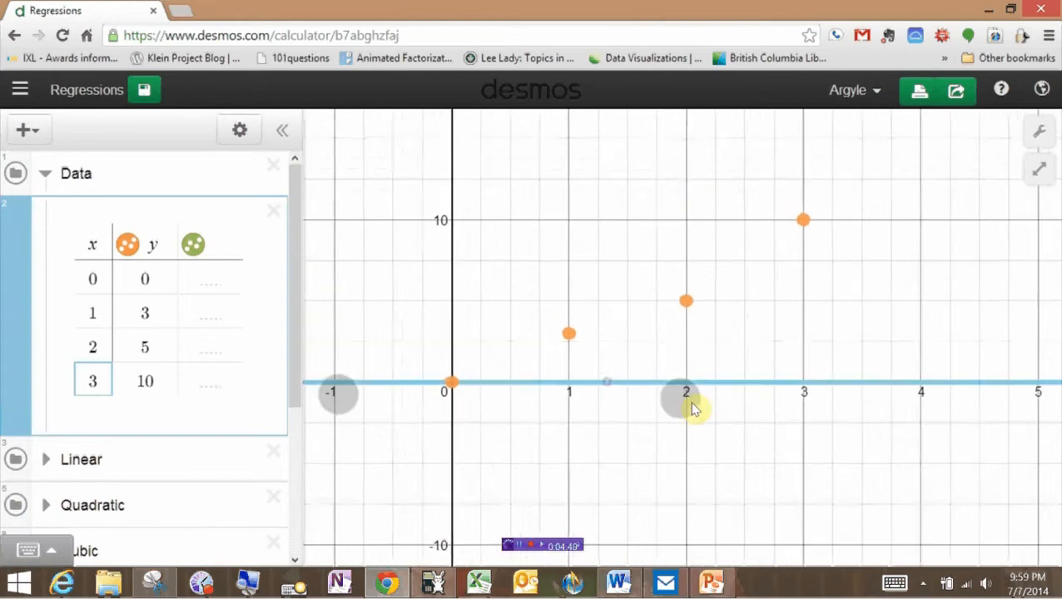
# Rescale the x-axis to about -2 to 7, then switch to the Desmos Regression worksheet in Word.
pyautogui.moveTo(691, 407); pyautogui.dragTo(630, 405)
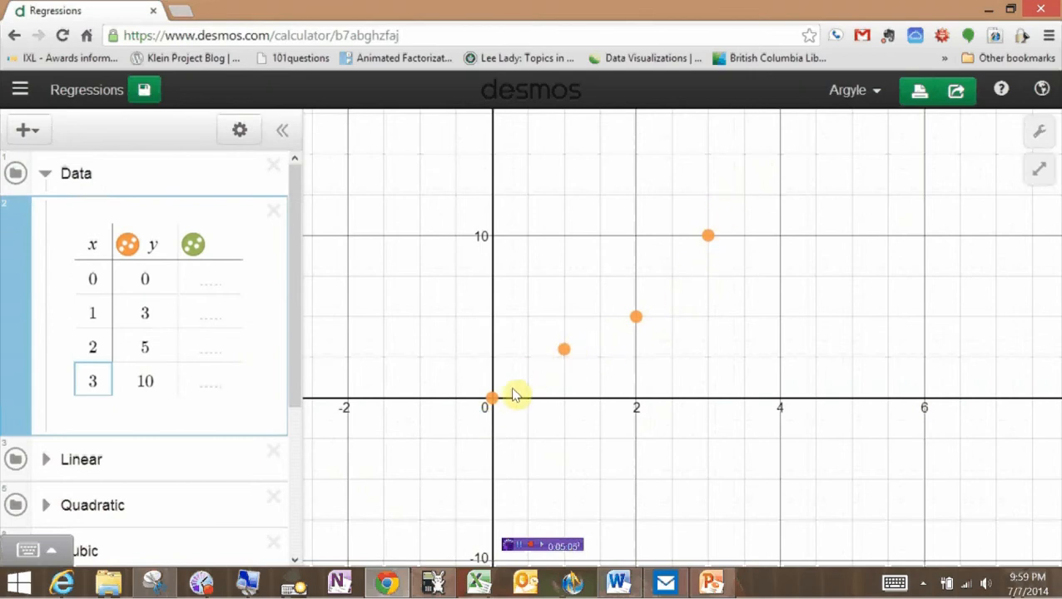
pyautogui.click(620, 585)
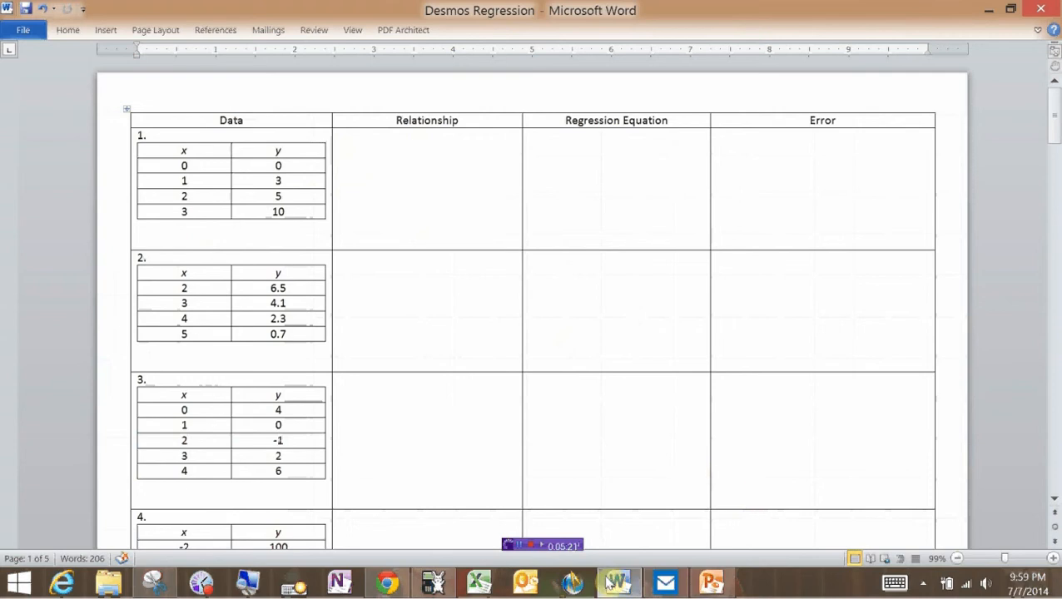
# Return to the Desmos Regressions graph and expand the Linear folder showing f(x)=ax+b.
pyautogui.click(386, 582)
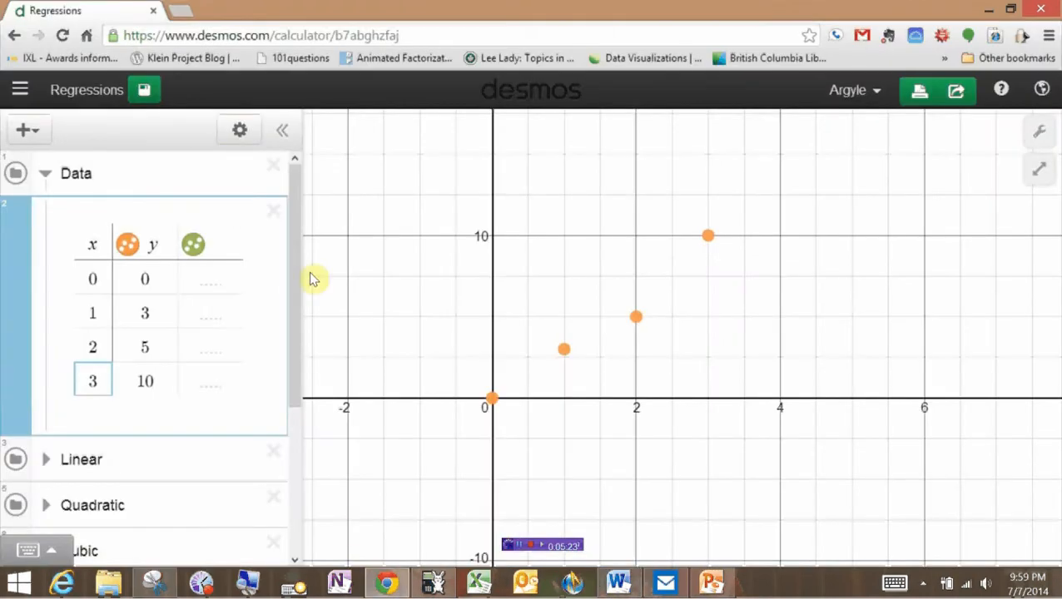
pyautogui.moveTo(293, 278); pyautogui.dragTo(299, 340)
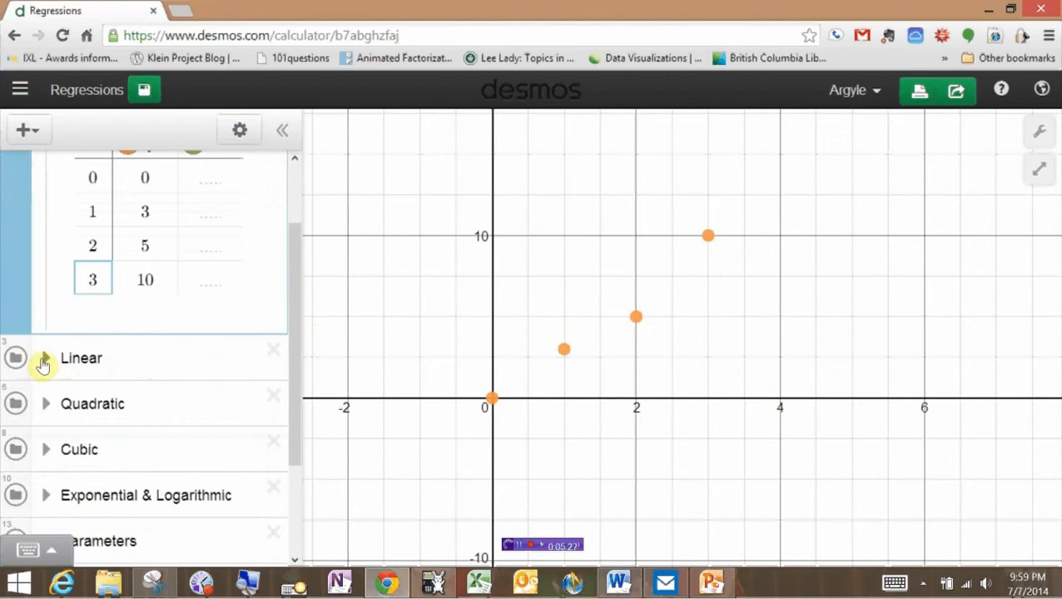
pyautogui.click(45, 360)
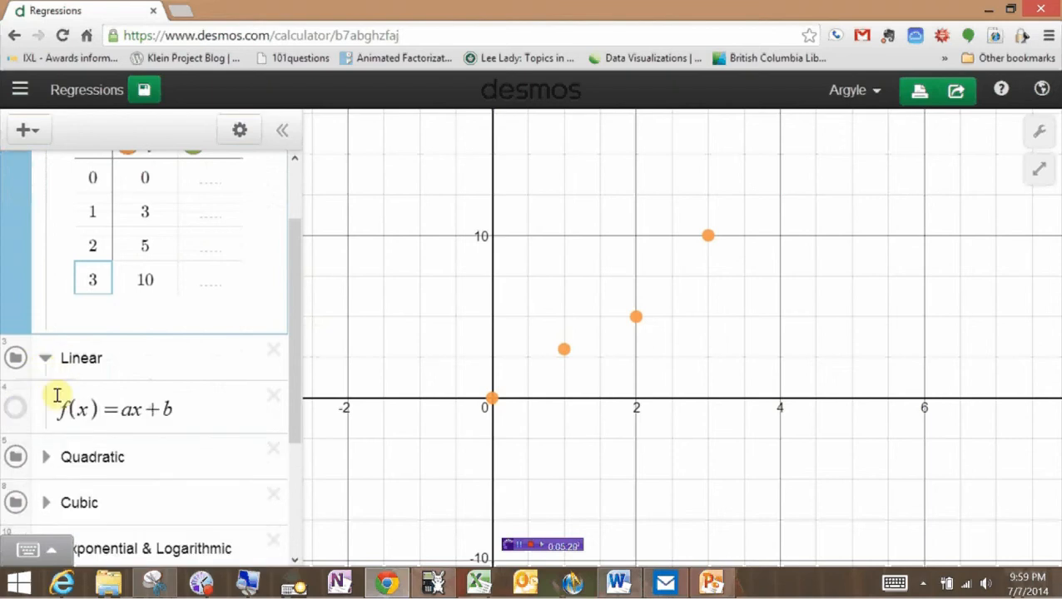
# Show f(x)=ax+b with sliders a=3.5 and b=-1 fitting the points, then return to Word.
pyautogui.click(16, 410)
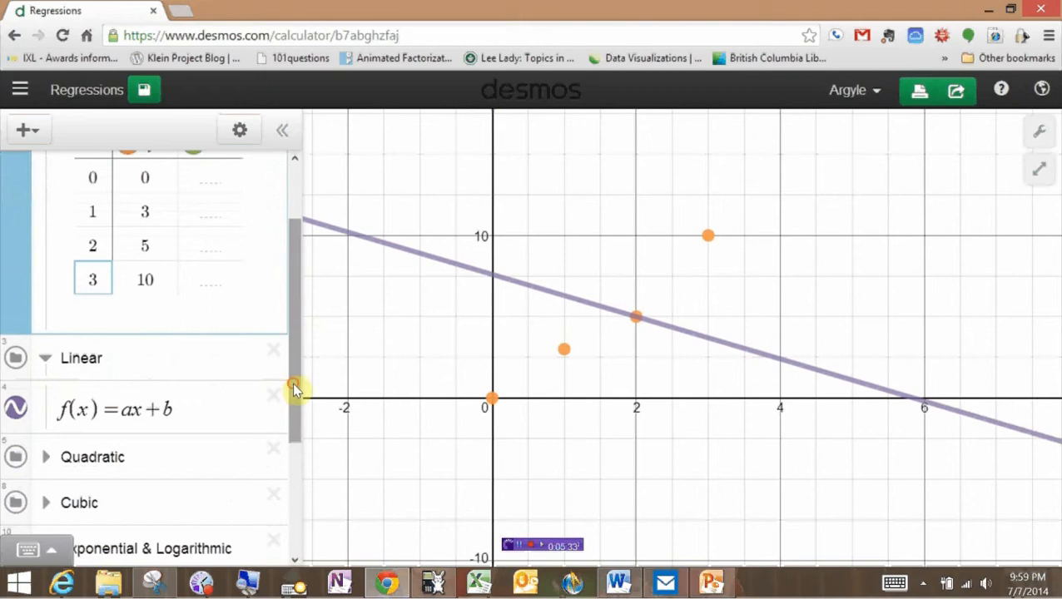
pyautogui.moveTo(296, 386); pyautogui.dragTo(229, 473)
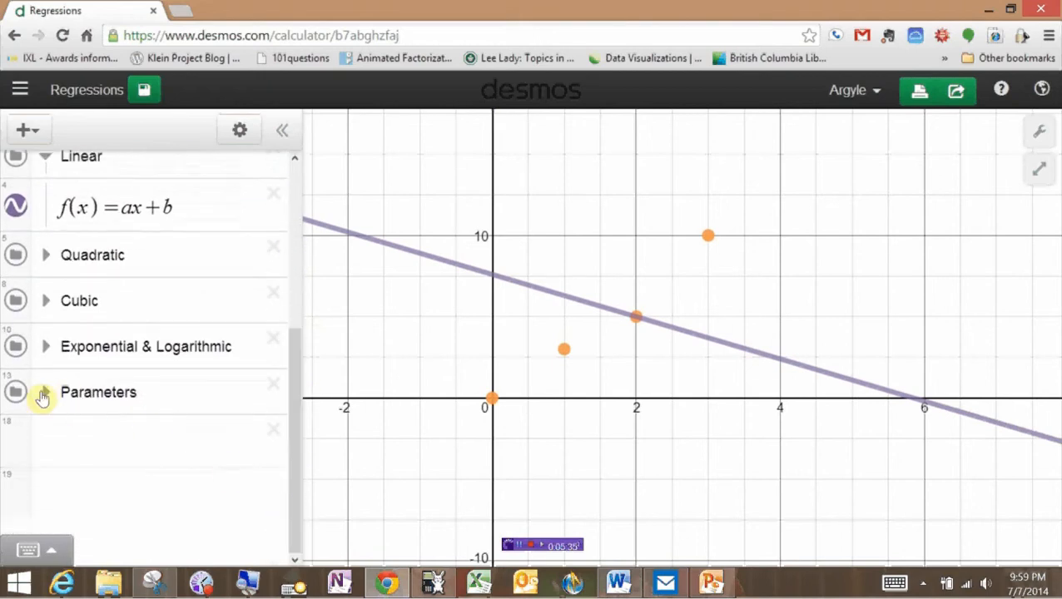
pyautogui.click(43, 393)
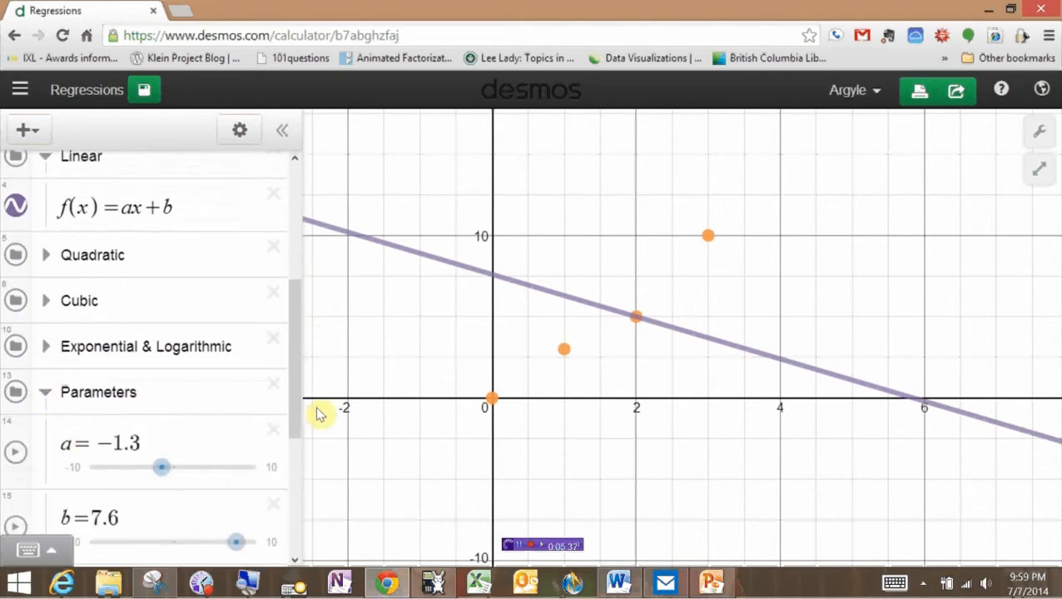
pyautogui.scroll(-2, 297, 420)
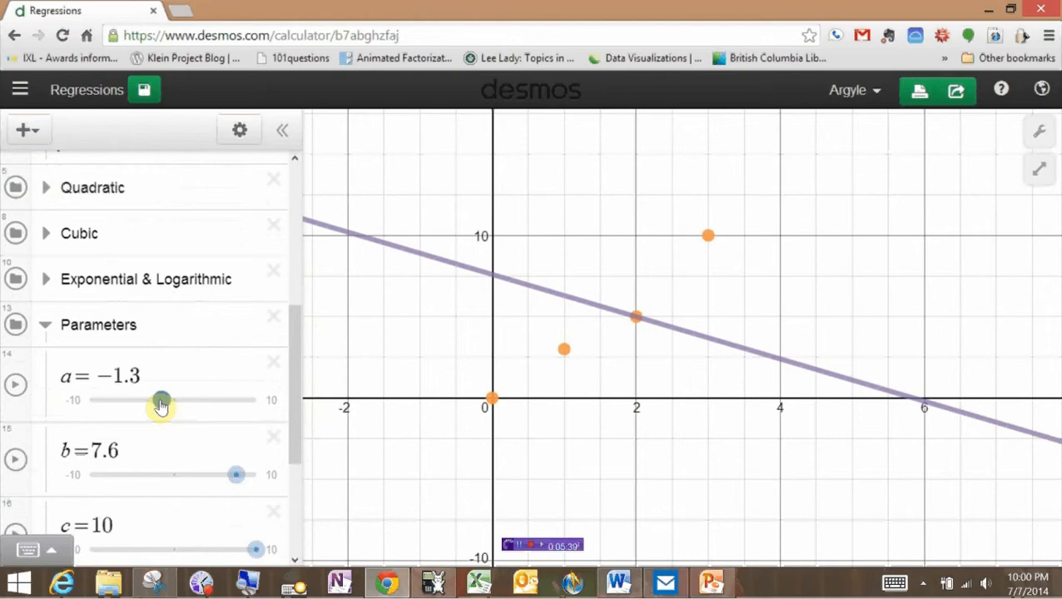
pyautogui.moveTo(161, 405); pyautogui.dragTo(204, 397)
pyautogui.moveTo(237, 479); pyautogui.dragTo(164, 485)
pyautogui.moveTo(208, 402); pyautogui.dragTo(203, 405)
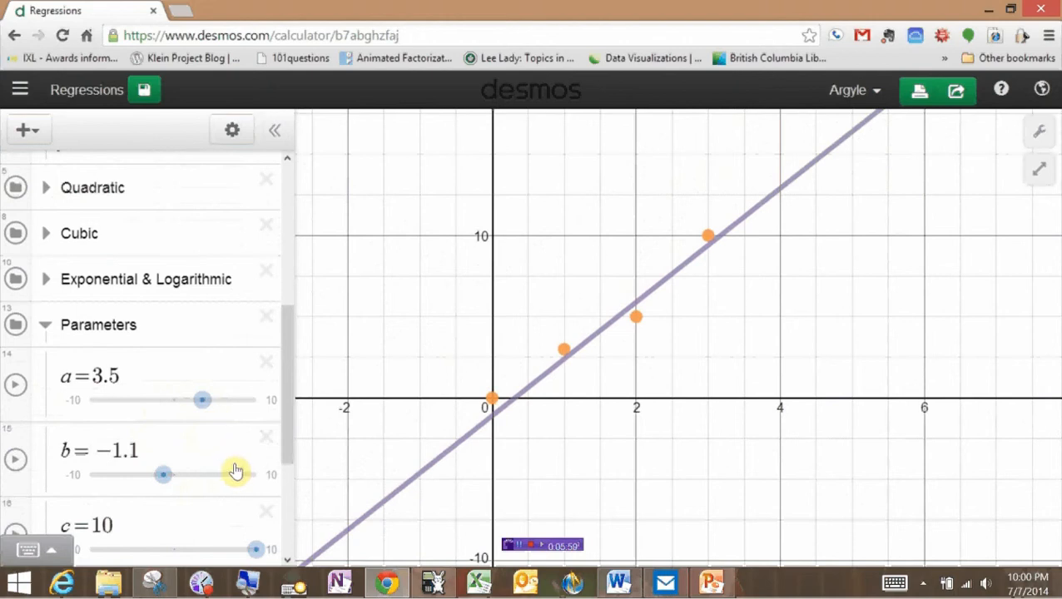
pyautogui.moveTo(163, 480); pyautogui.dragTo(166, 479)
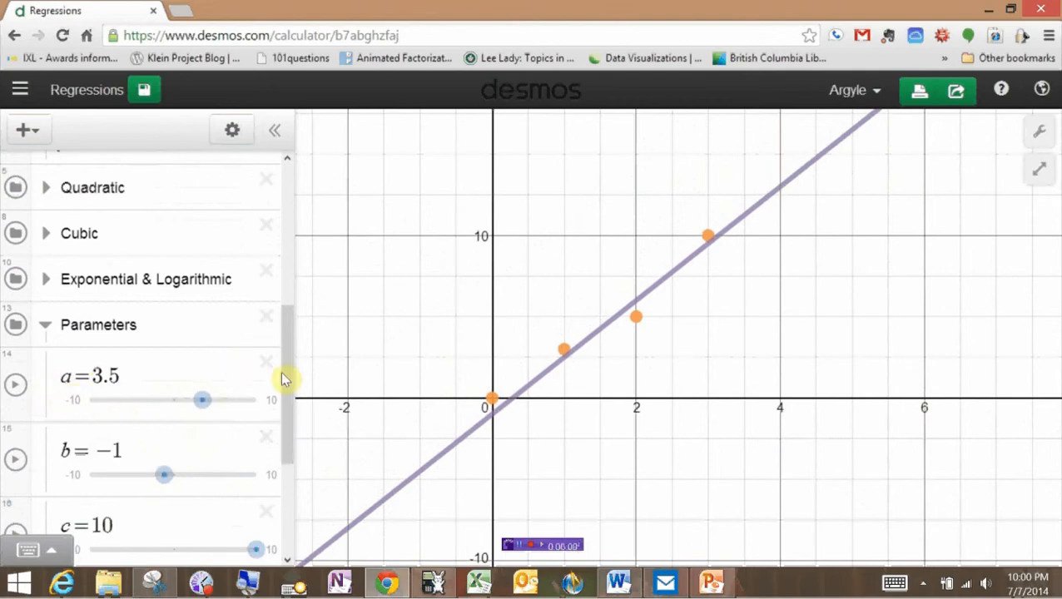
pyautogui.scroll(2, 289, 366)
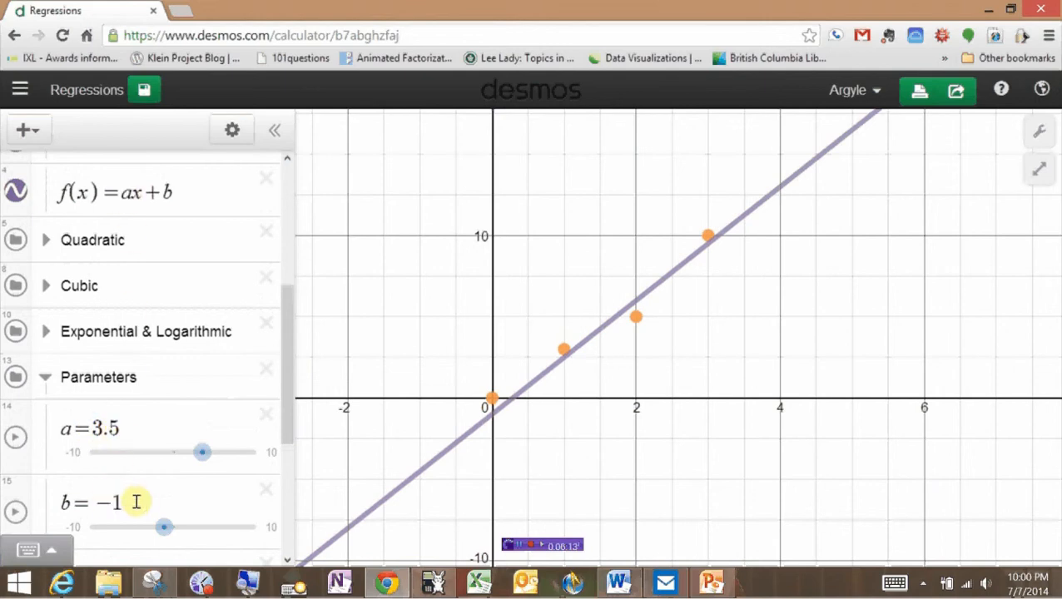
pyautogui.click(618, 583)
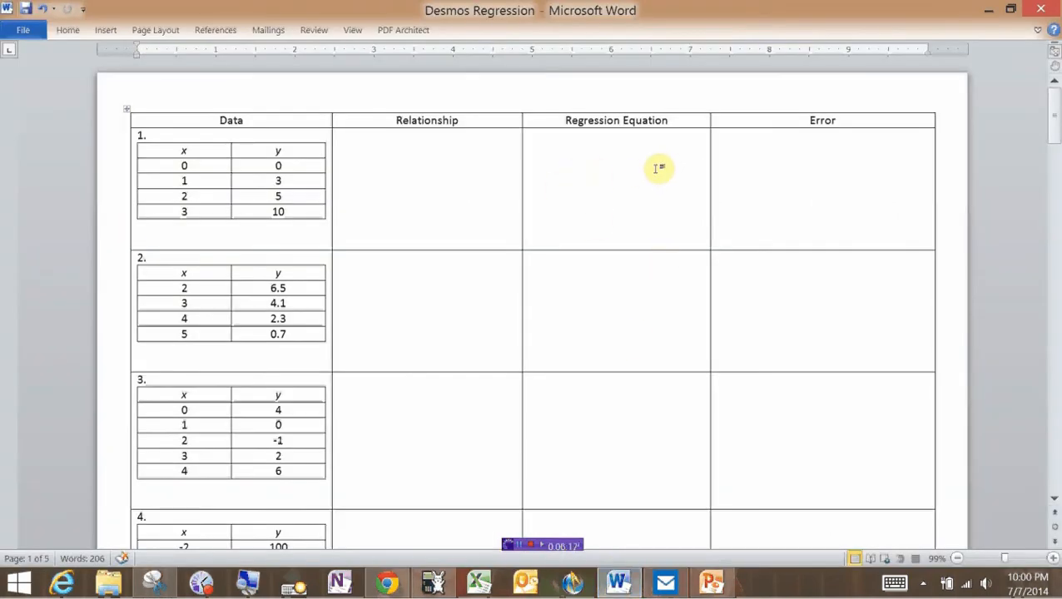
# Scroll through the Word instructions and data table for the first data set, then go back to Desmos.
pyautogui.scroll(-12, 358, 239)
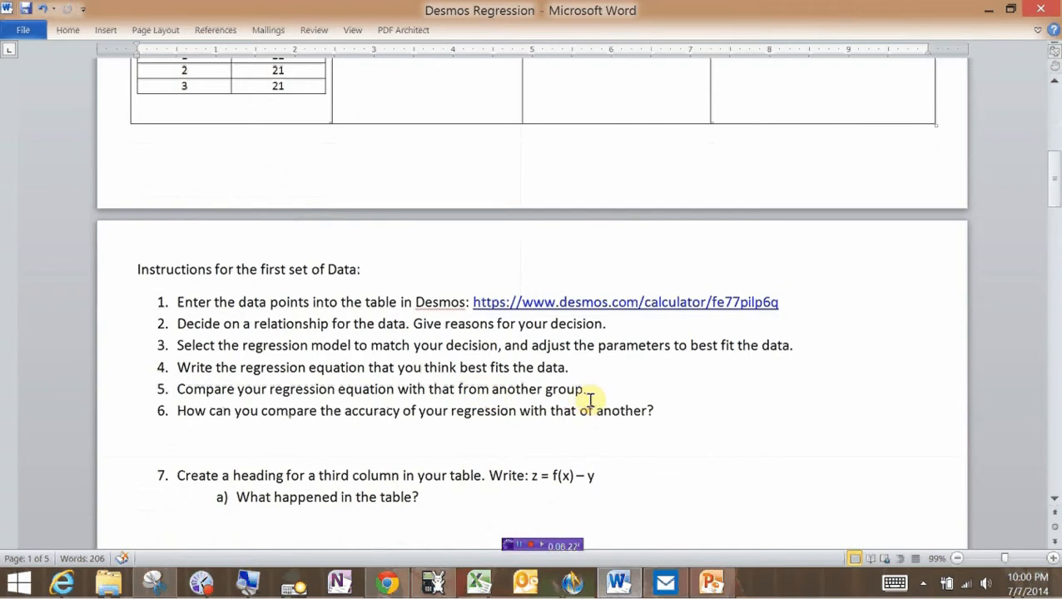
pyautogui.scroll(6, 164, 237)
pyautogui.scroll(-7, 192, 221)
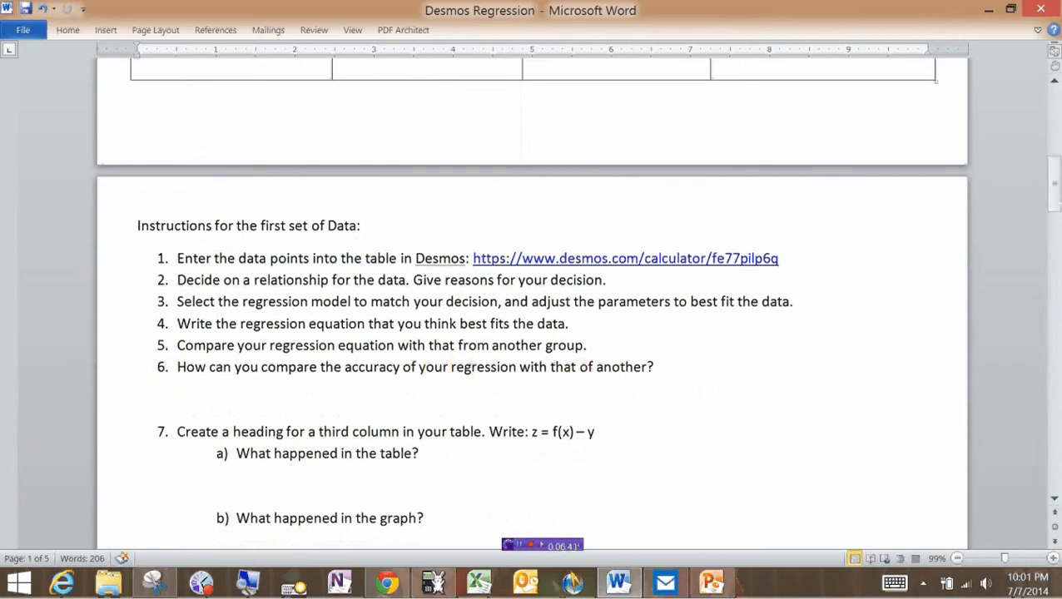
pyautogui.scroll(10, 230, 240)
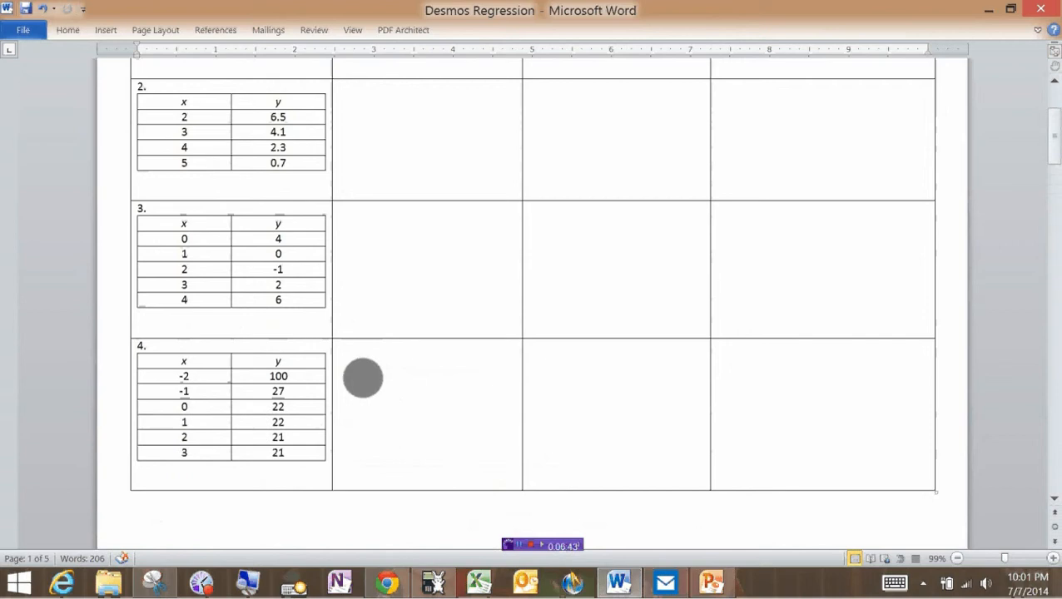
pyautogui.scroll(4, 363, 378)
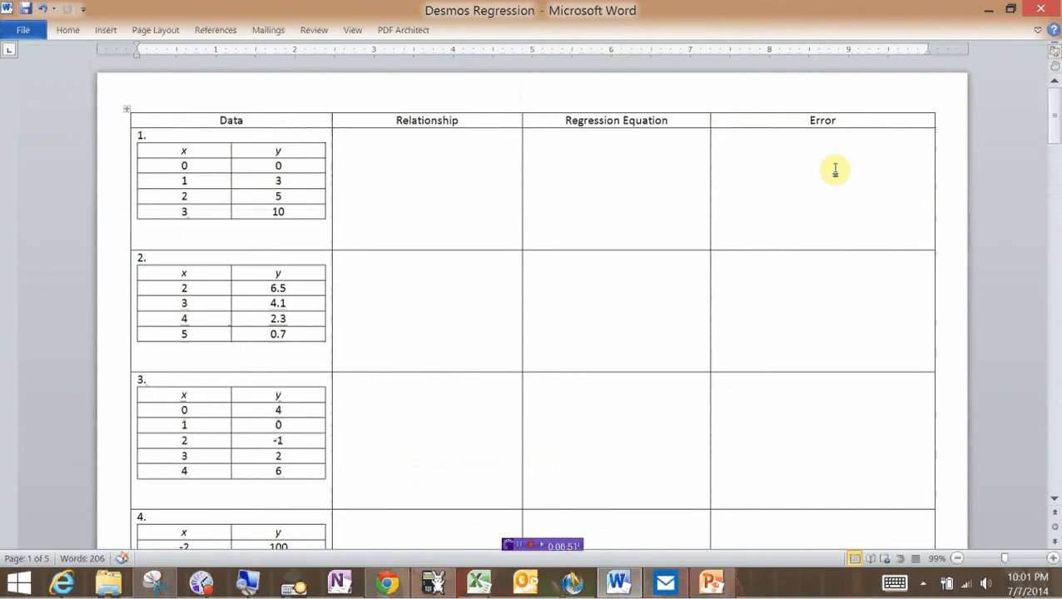
pyautogui.click(384, 584)
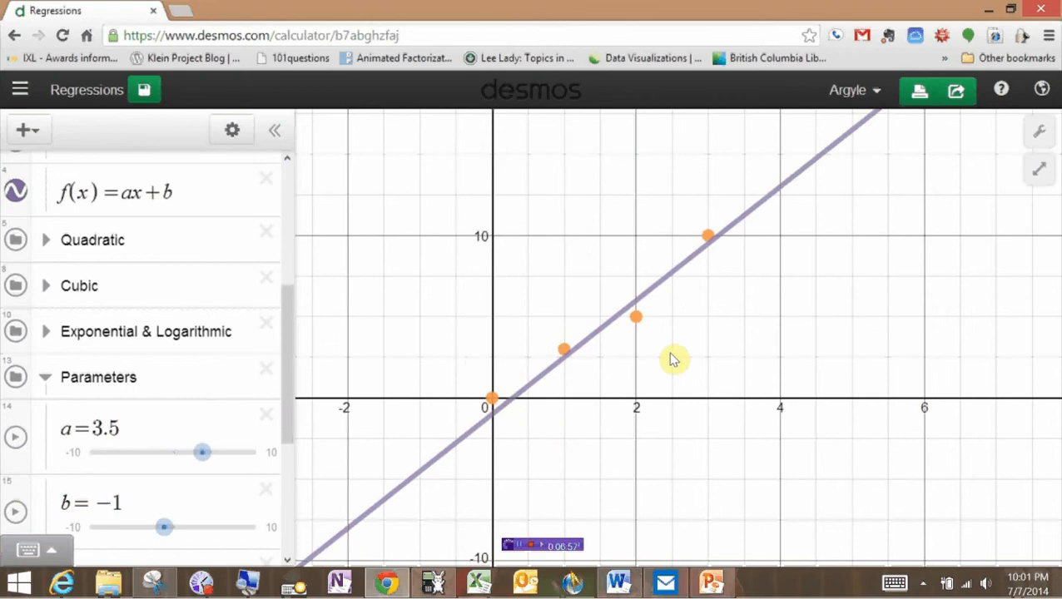
# Pin coordinate labels on points (2, 5) and (1, 3), trace the fitted line, then switch to Word.
pyautogui.click(634, 321)
pyautogui.moveTo(624, 312); pyautogui.dragTo(636, 301)
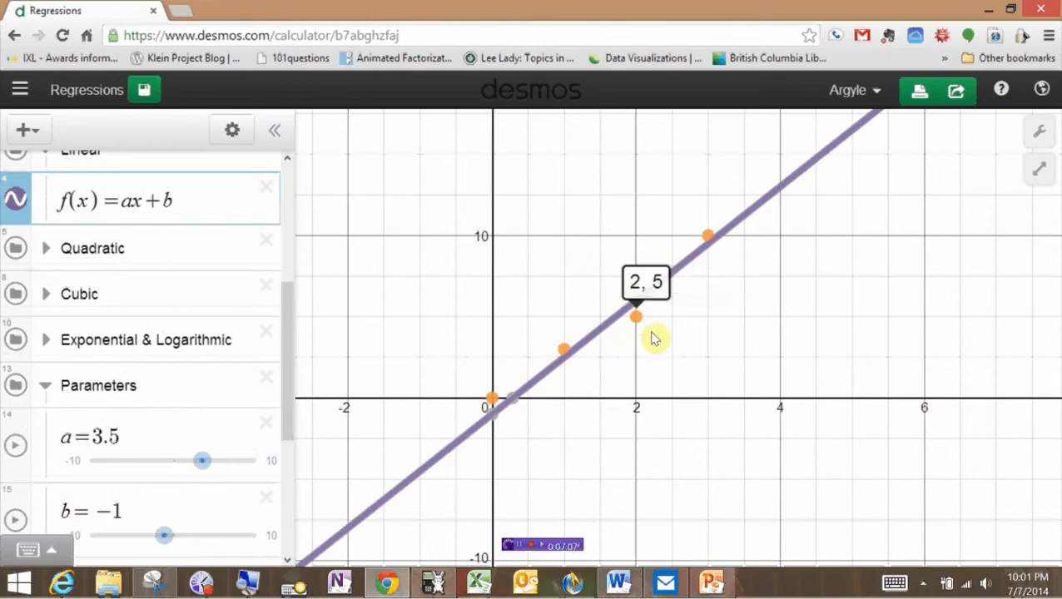
pyautogui.click(563, 356)
pyautogui.moveTo(565, 359); pyautogui.dragTo(566, 363)
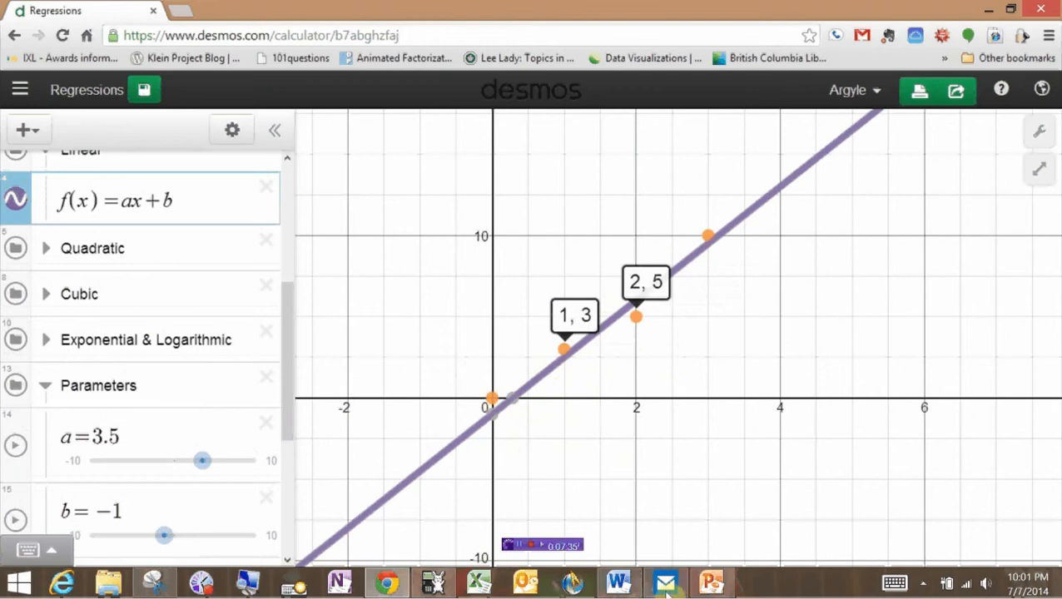
pyautogui.click(616, 584)
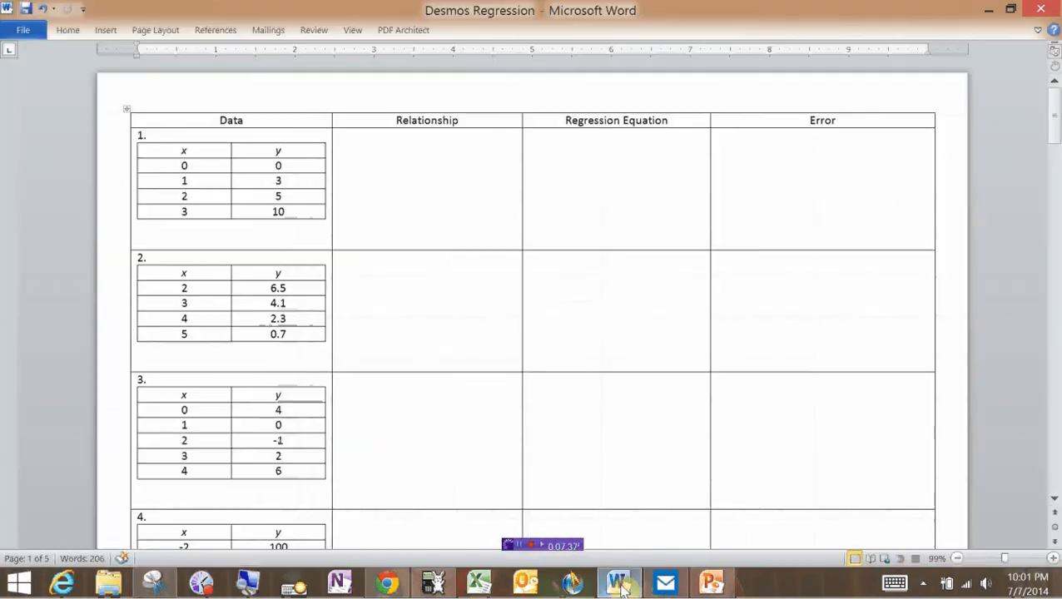
# Scroll Word down to question 7 on the z = f(x) − y column, then return to Desmos.
pyautogui.scroll(-15, 341, 183)
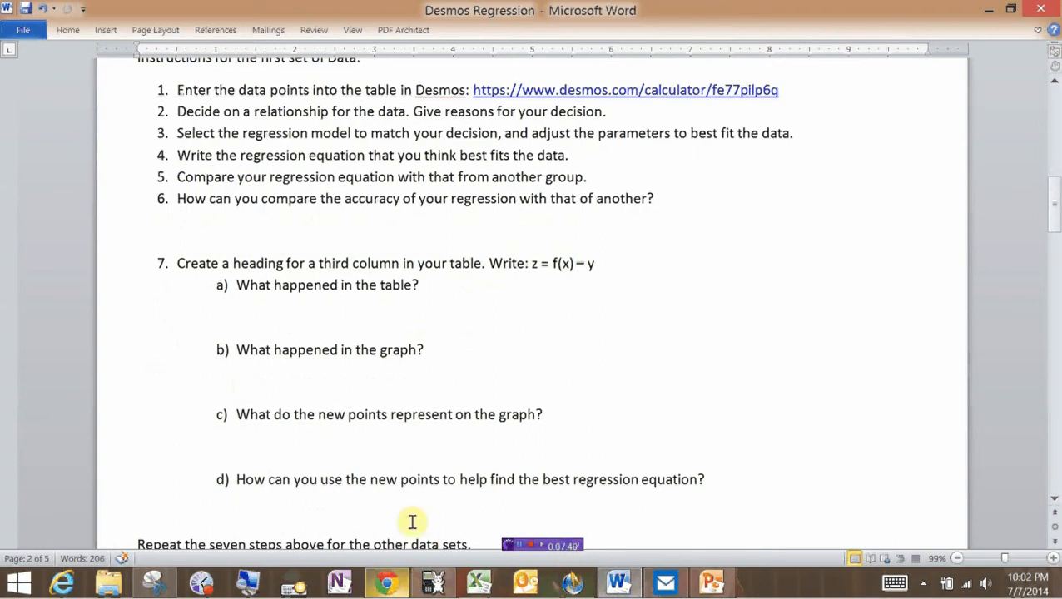
pyautogui.click(387, 587)
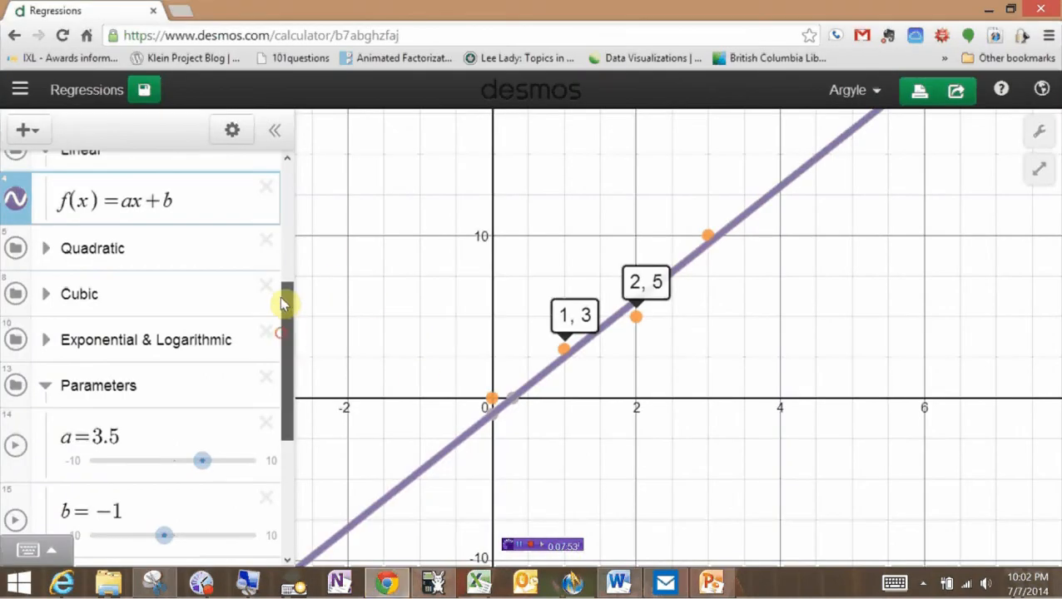
# Add a third Data column z=f(x)−y, stretch the x-axis to show 0 to 3.5, then switch to Word.
pyautogui.moveTo(281, 305); pyautogui.dragTo(274, 204)
pyautogui.click(218, 245)
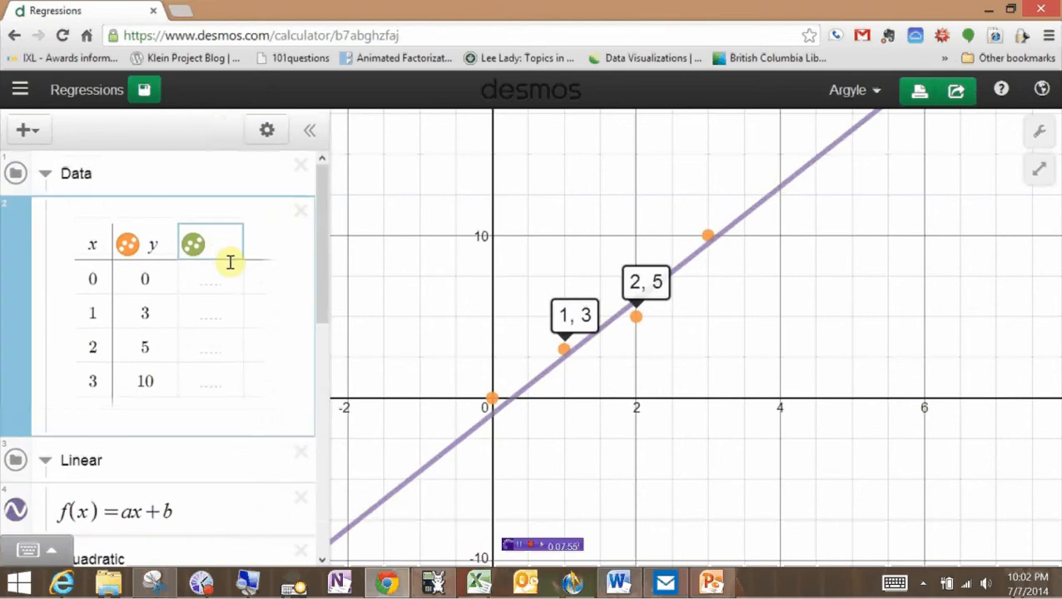
pyautogui.write('z=f(x')
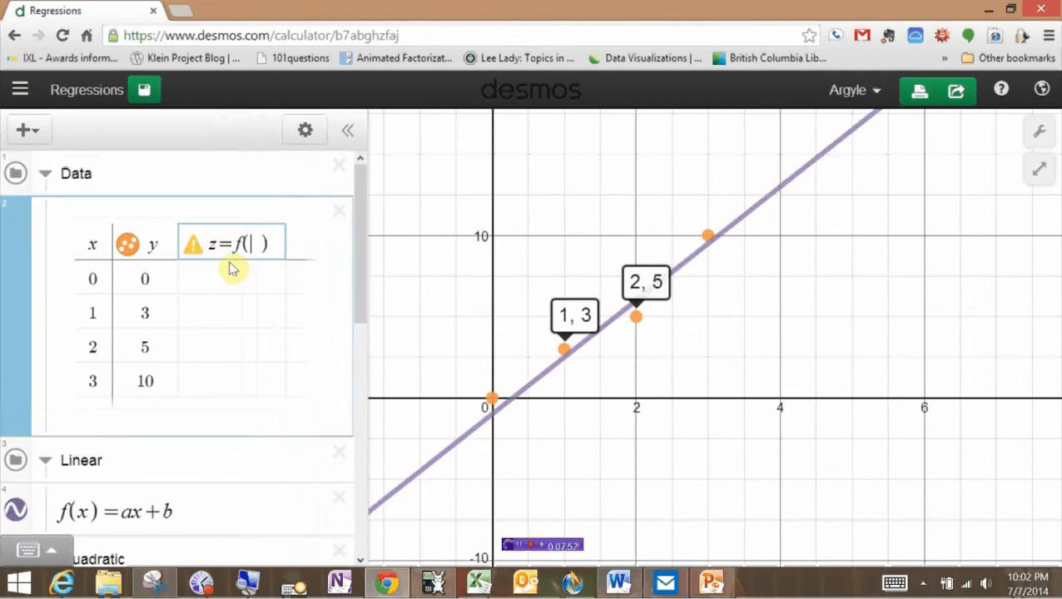
pyautogui.write('-y')
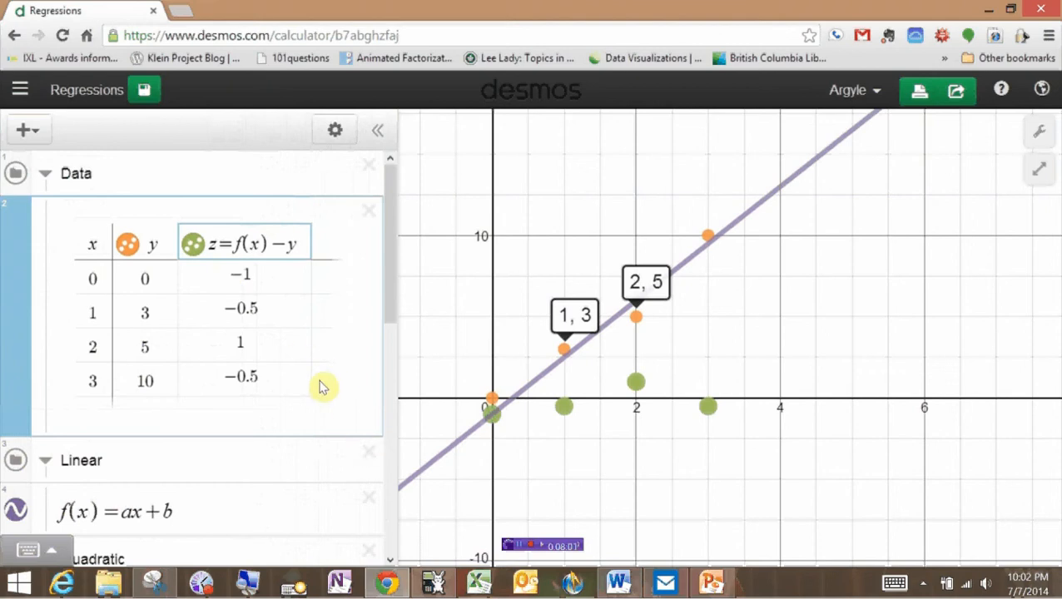
pyautogui.moveTo(739, 417); pyautogui.dragTo(749, 445)
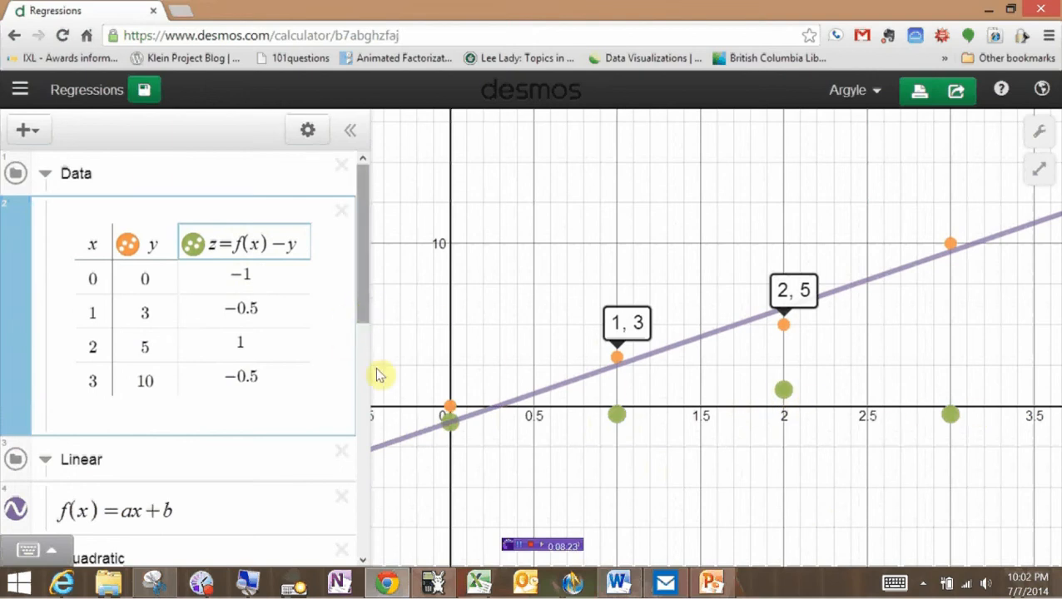
pyautogui.click(619, 584)
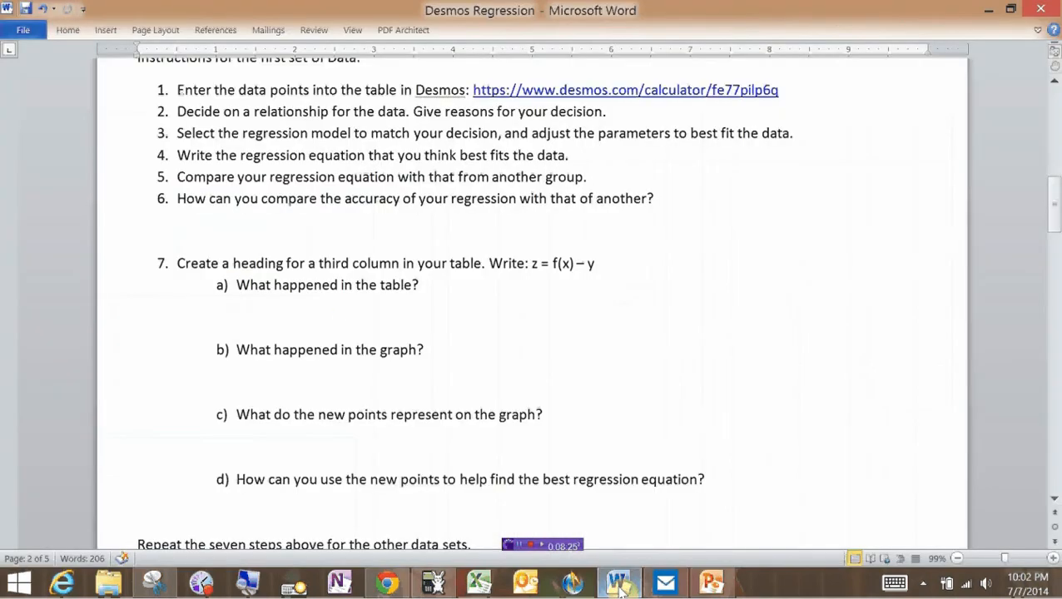
# Scroll to residual questions 7a–7d in Word, then go back to the Desmos graph.
pyautogui.scroll(-1, 533, 299)
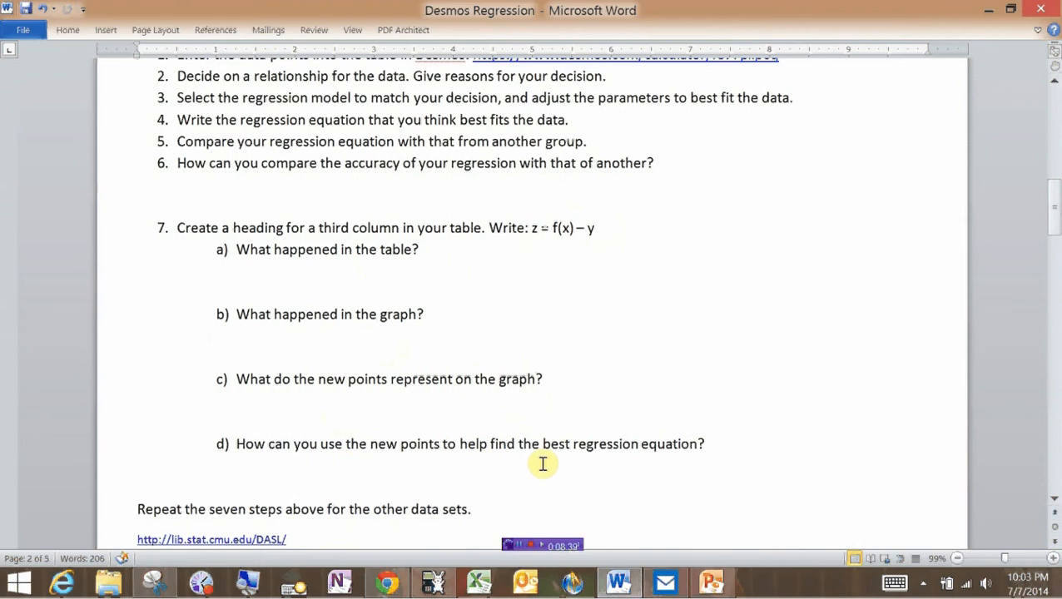
pyautogui.click(385, 585)
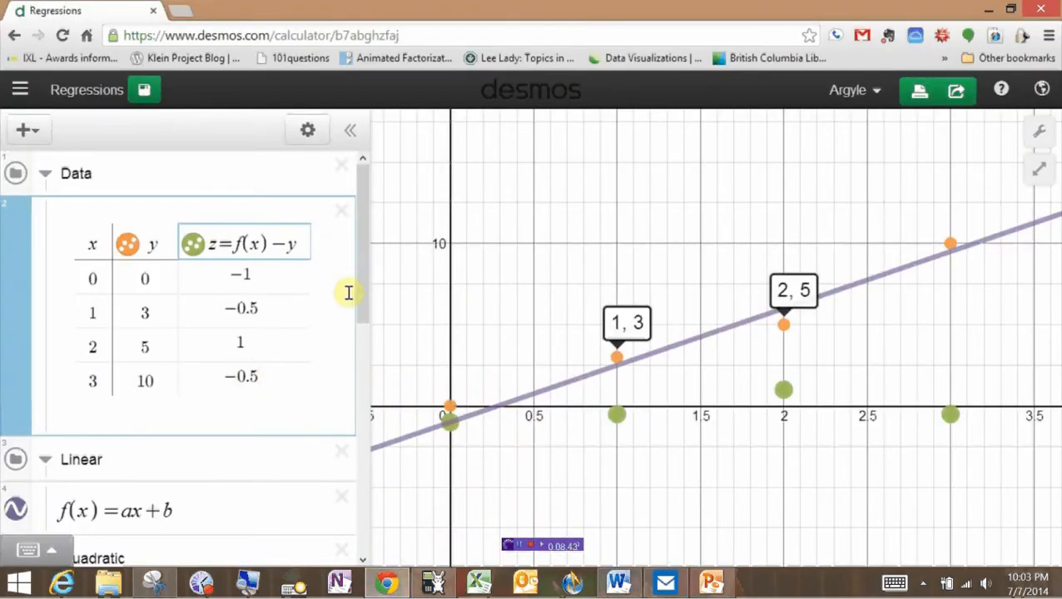
# Set slider a to 3.2, keep b at -1, and read residuals −1, −0.8, 0.4, −1.4.
pyautogui.moveTo(362, 296); pyautogui.dragTo(335, 443)
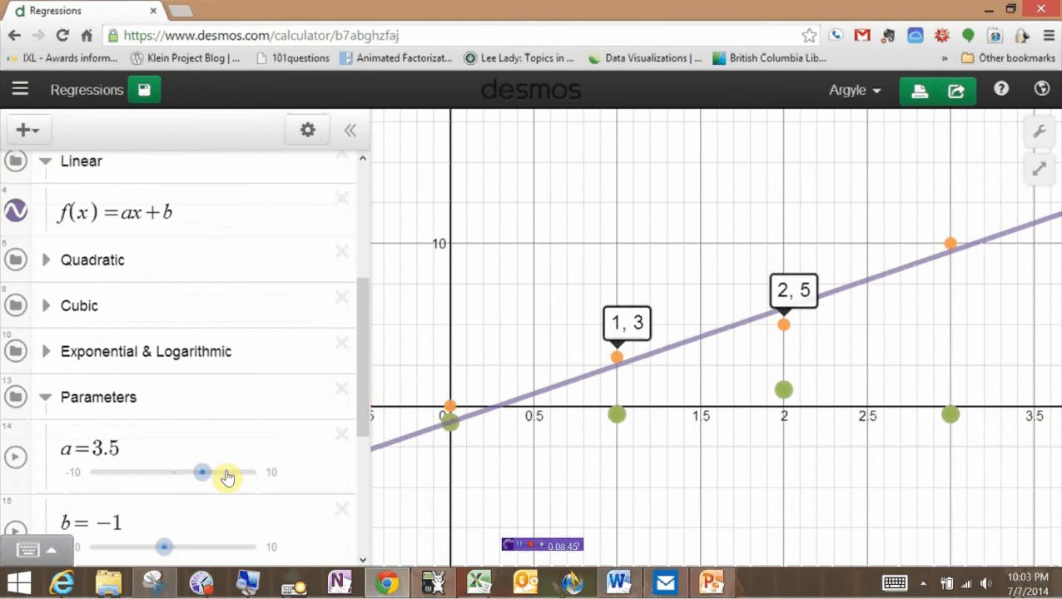
pyautogui.moveTo(201, 481); pyautogui.dragTo(199, 474)
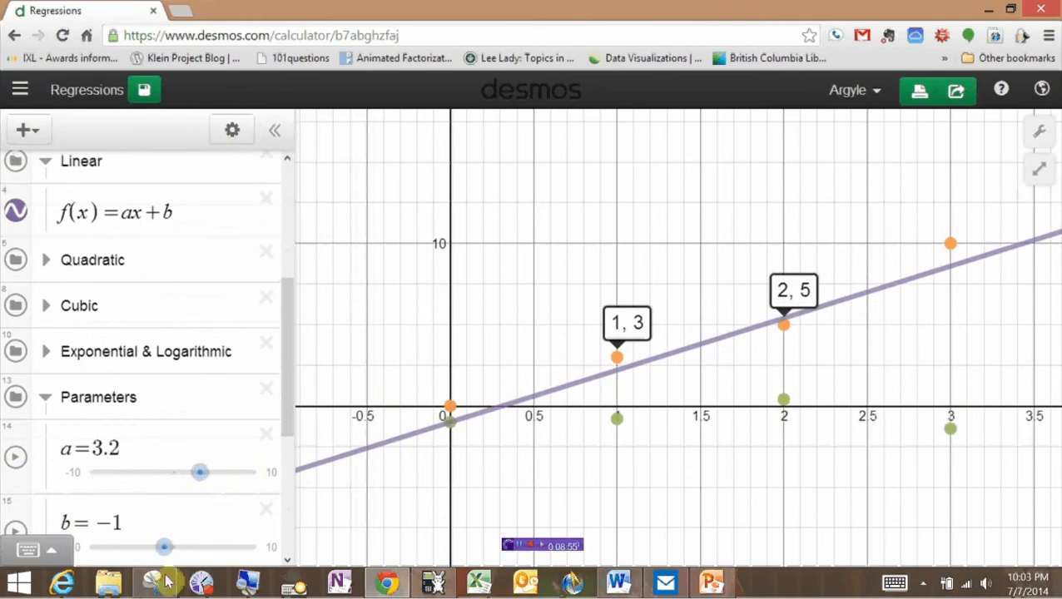
pyautogui.moveTo(160, 552); pyautogui.dragTo(166, 548)
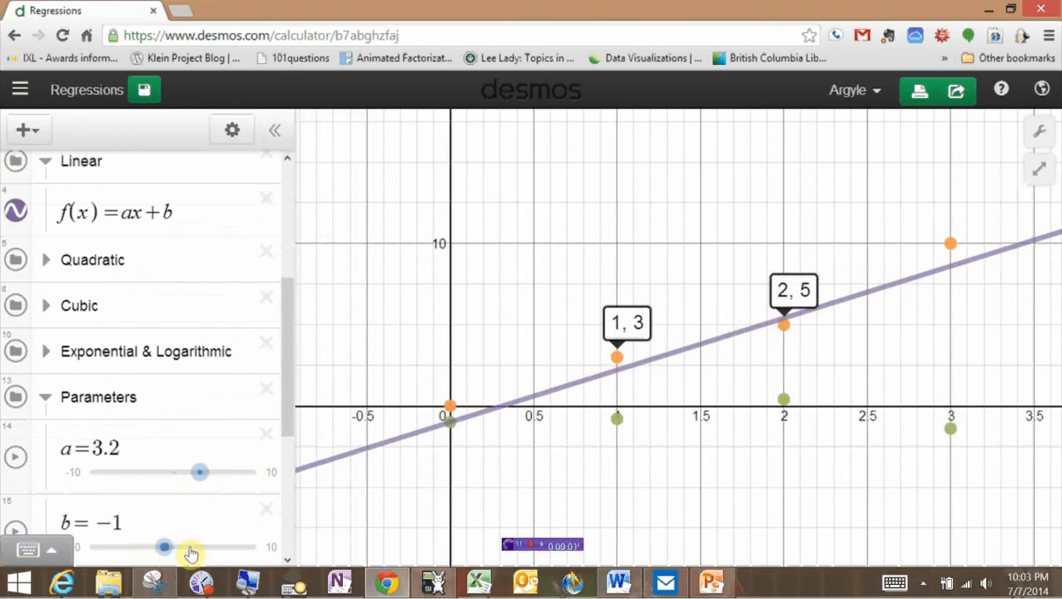
pyautogui.moveTo(284, 421); pyautogui.dragTo(266, 287)
pyautogui.click(228, 387)
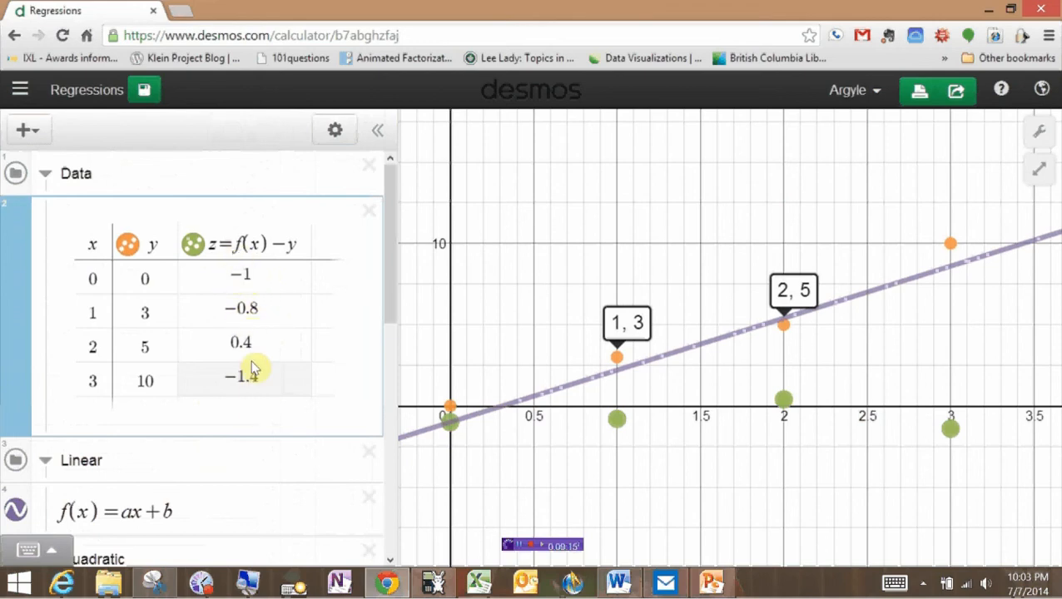
pyautogui.moveTo(389, 289)
pyautogui.mouseDown()
pyautogui.moveTo(396, 329)
pyautogui.moveTo(381, 287)
pyautogui.mouseUp()
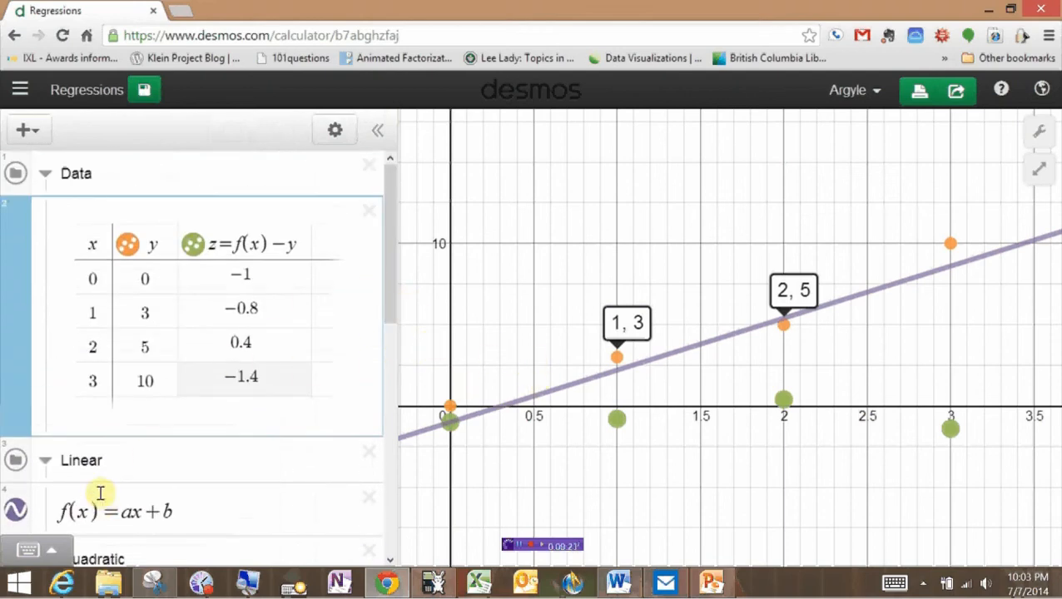
# Hide the linear fit and green residual points, and unpin the (2, 5) and (1, 3) labels.
pyautogui.click(19, 512)
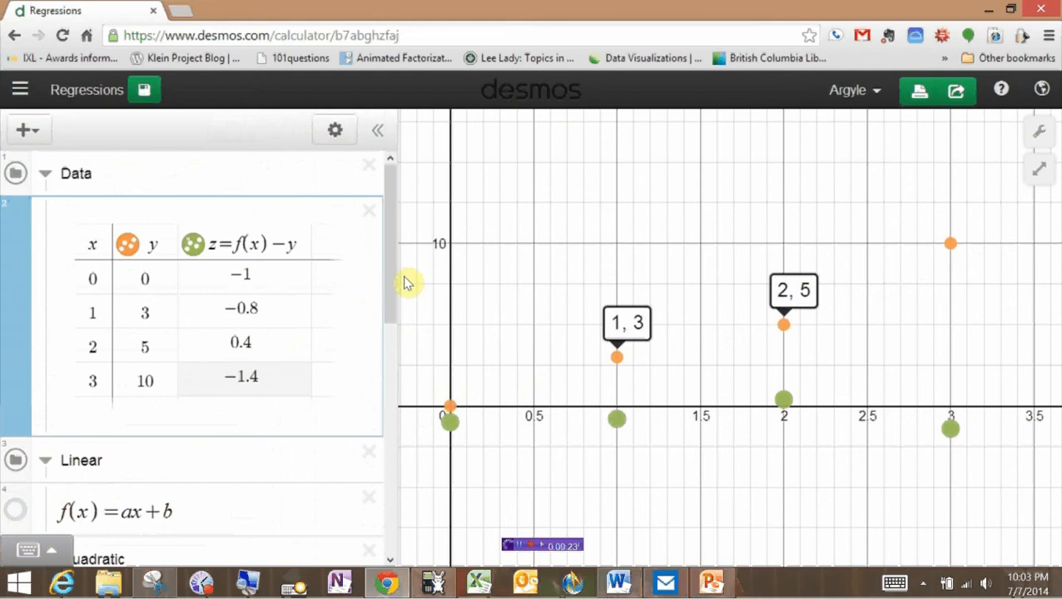
pyautogui.click(191, 245)
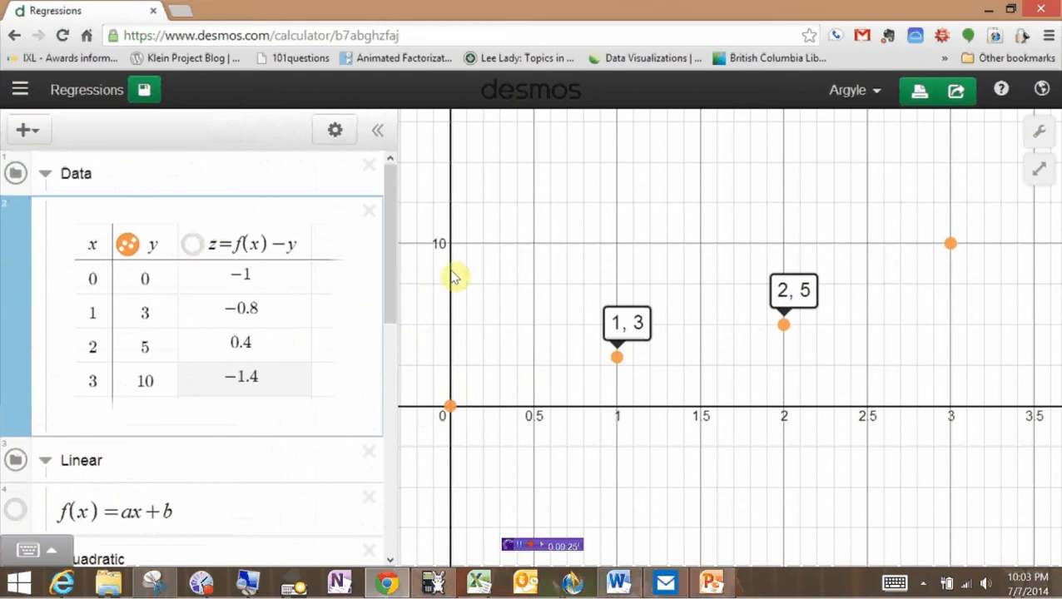
pyautogui.click(491, 283)
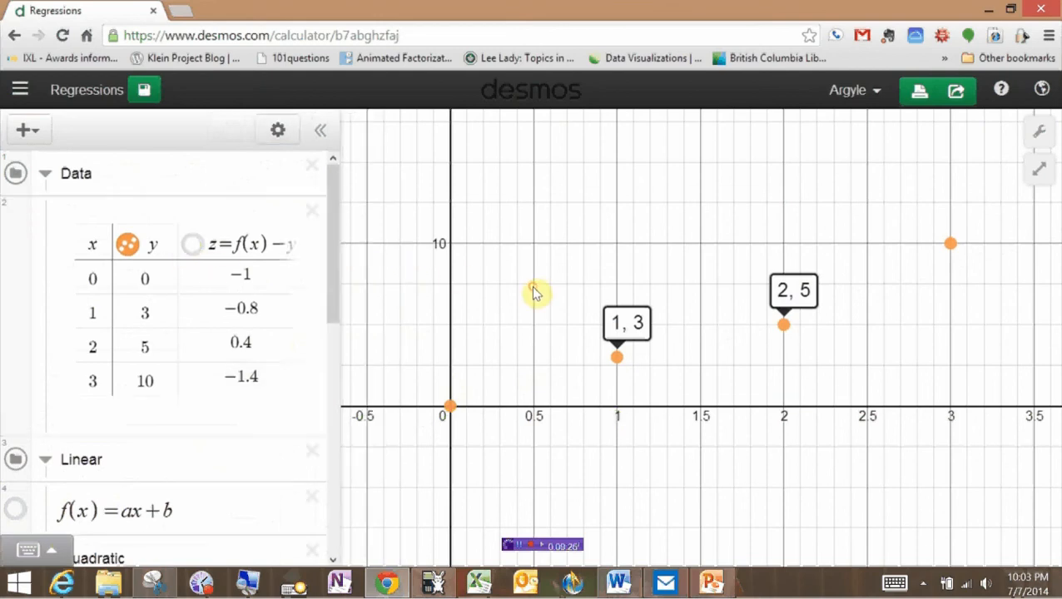
pyautogui.click(783, 326)
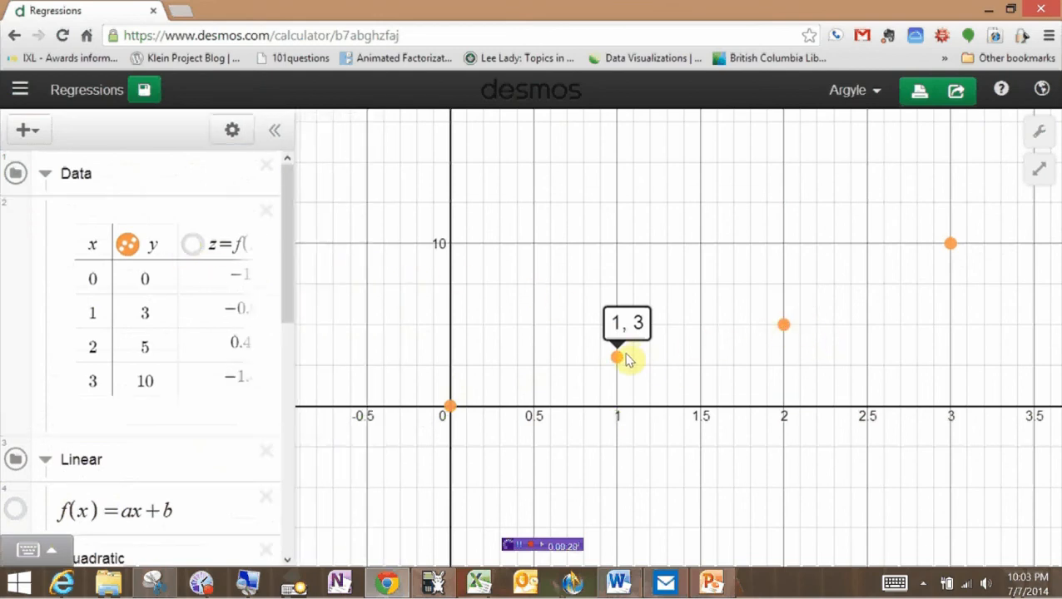
pyautogui.click(616, 357)
pyautogui.moveTo(481, 349); pyautogui.dragTo(408, 345)
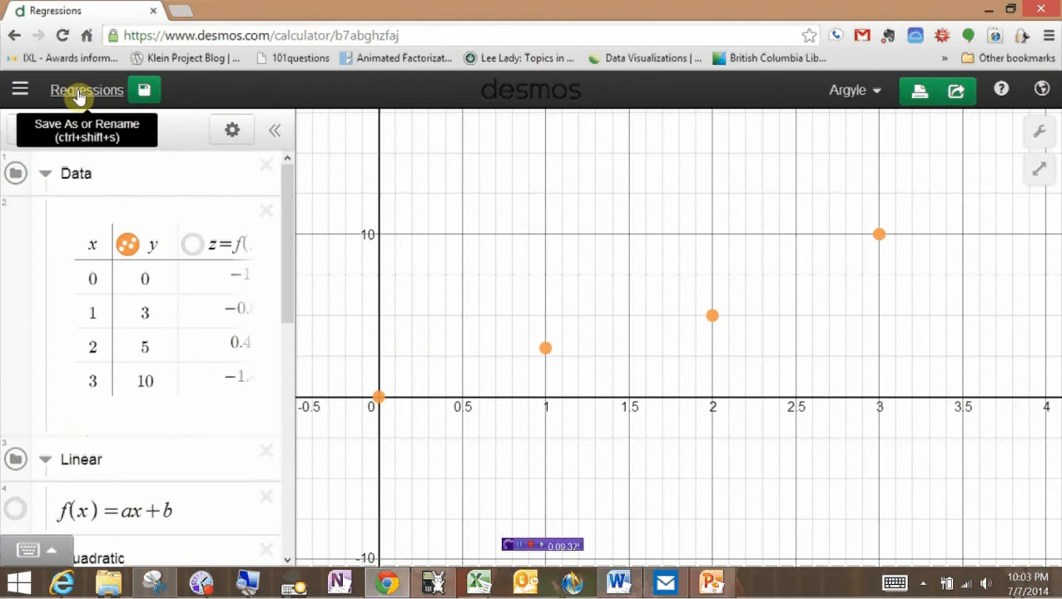
# Open the saved graph Regressions1b from the graph list.
pyautogui.click(21, 89)
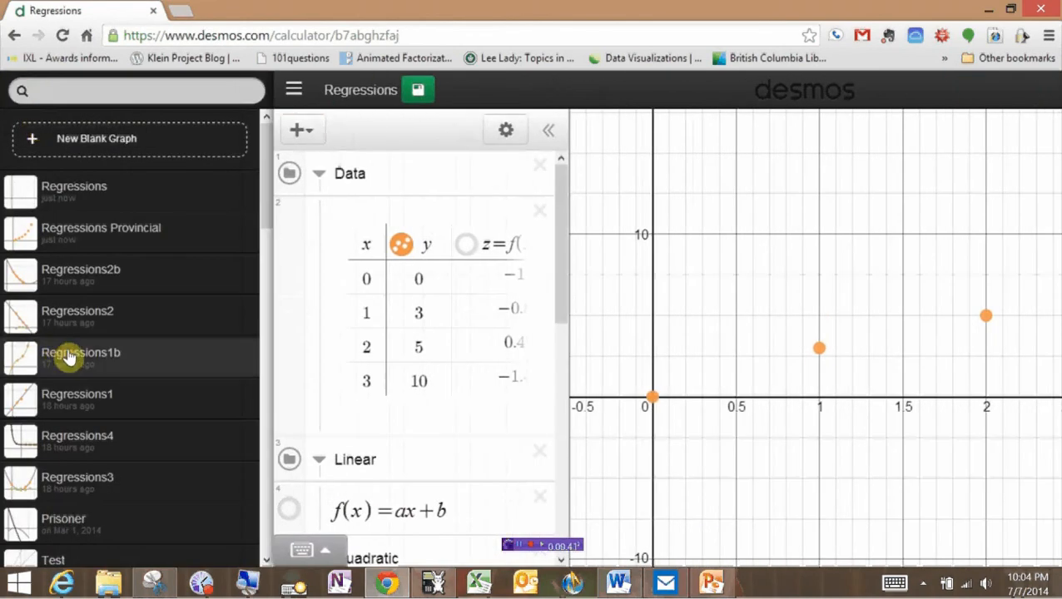
pyautogui.click(69, 358)
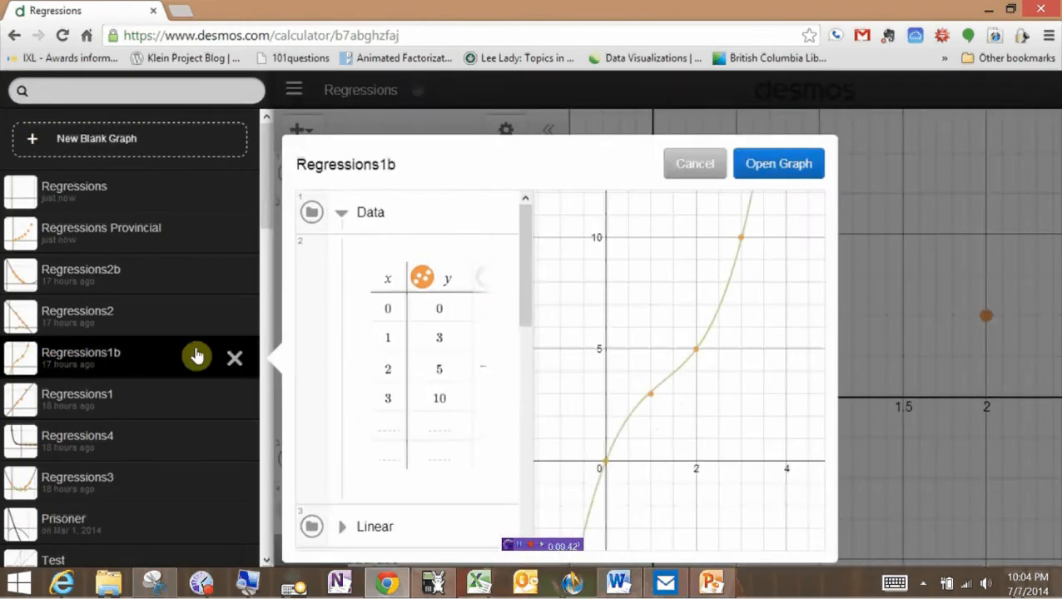
pyautogui.click(762, 170)
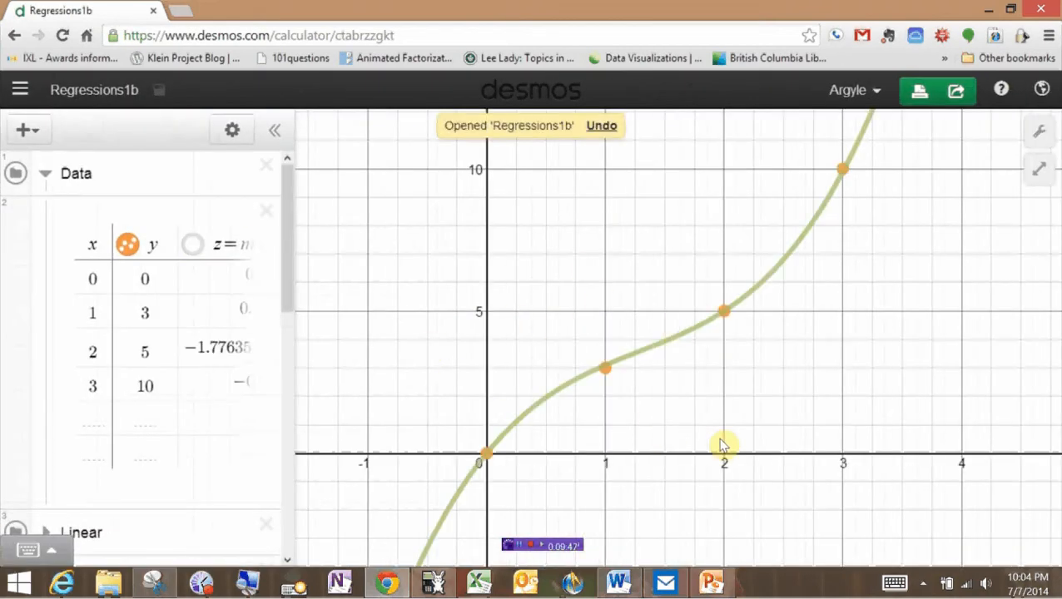
pyautogui.moveTo(367, 422); pyautogui.dragTo(358, 471)
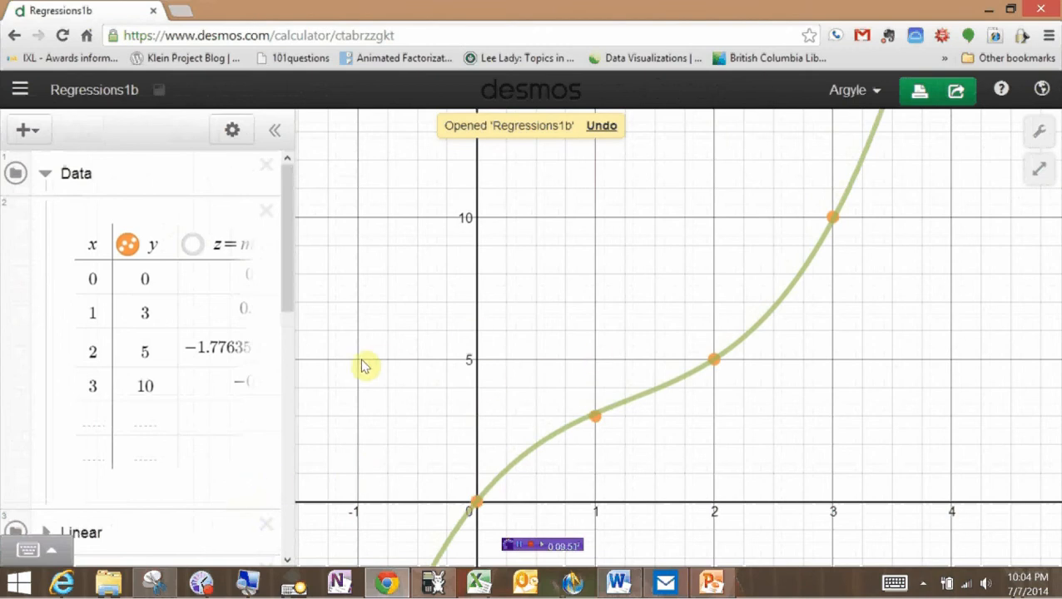
# Plot the z column residuals (0, 0.1, ≈0, −0.1) and review cubic parameters a=0.7, b=−2.7, c=5.1, d=0.
pyautogui.moveTo(279, 273)
pyautogui.mouseDown()
pyautogui.moveTo(272, 481)
pyautogui.moveTo(261, 360)
pyautogui.moveTo(268, 279)
pyautogui.mouseUp()
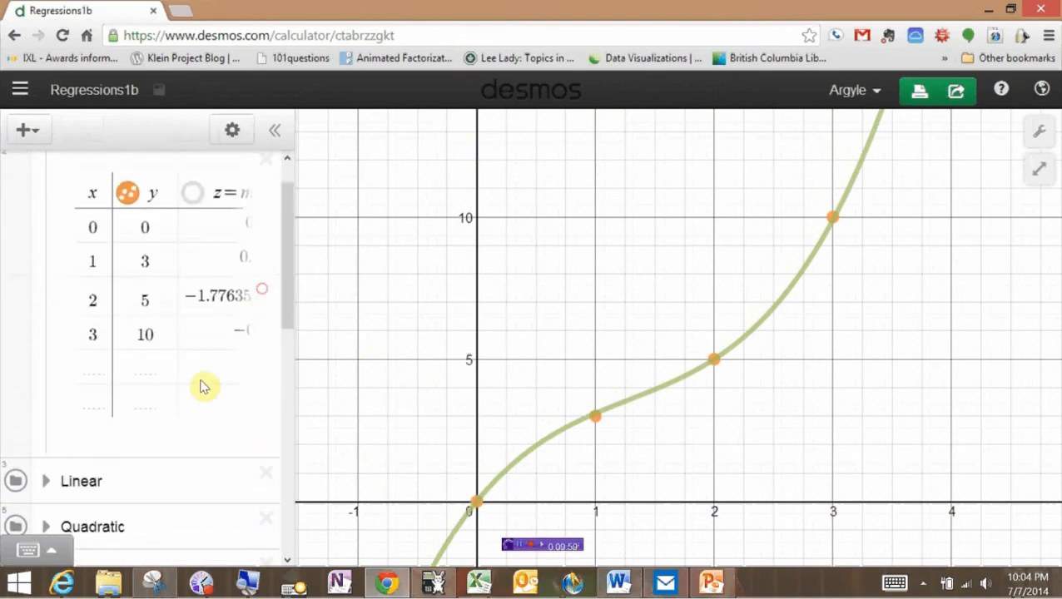
pyautogui.click(200, 391)
pyautogui.click(191, 199)
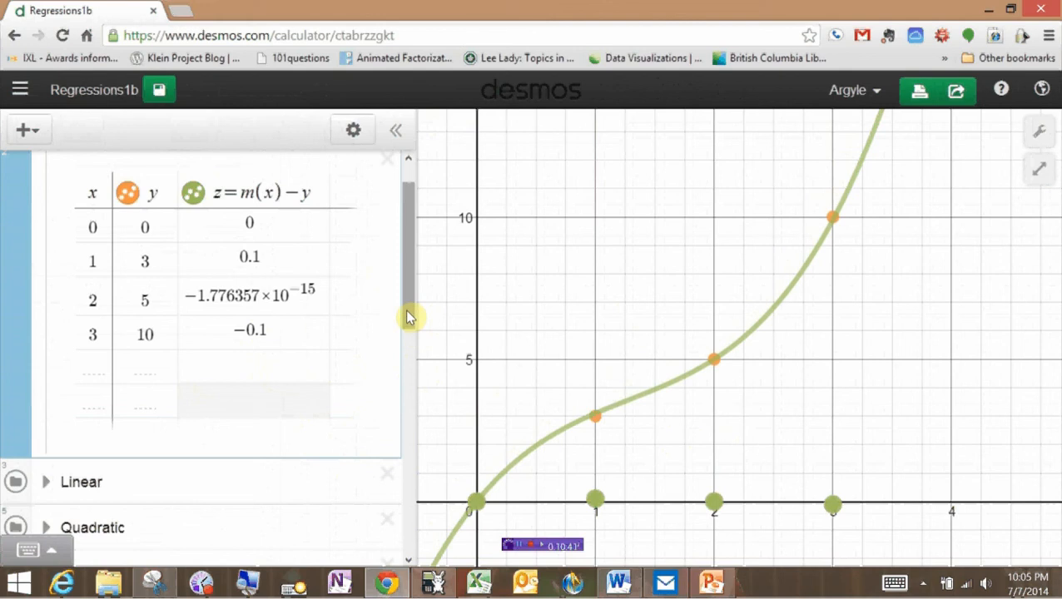
pyautogui.moveTo(408, 315); pyautogui.dragTo(397, 431)
pyautogui.moveTo(394, 462); pyautogui.dragTo(409, 441)
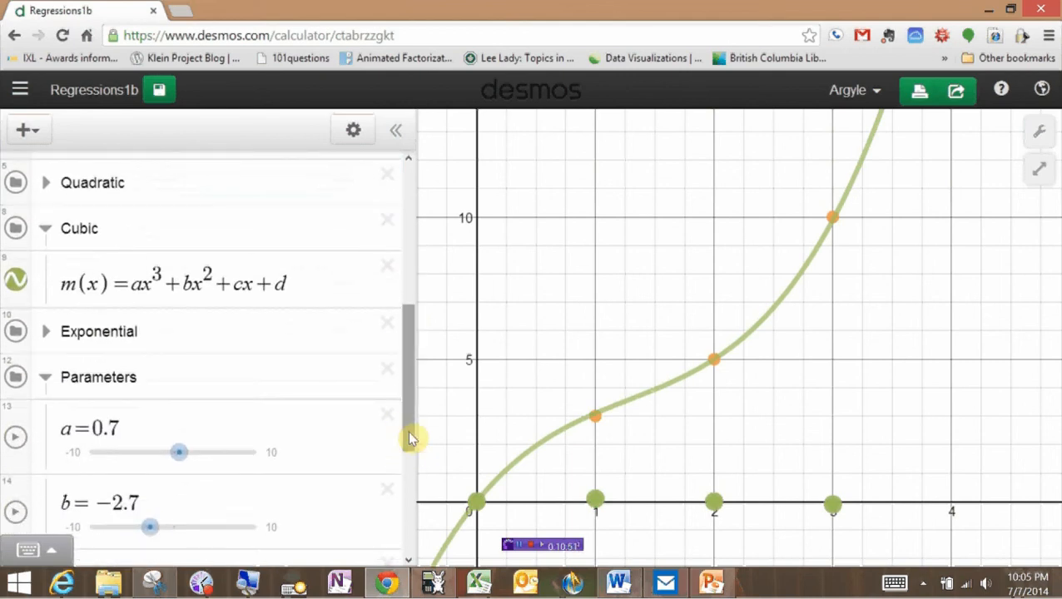
pyautogui.moveTo(410, 438); pyautogui.dragTo(407, 392)
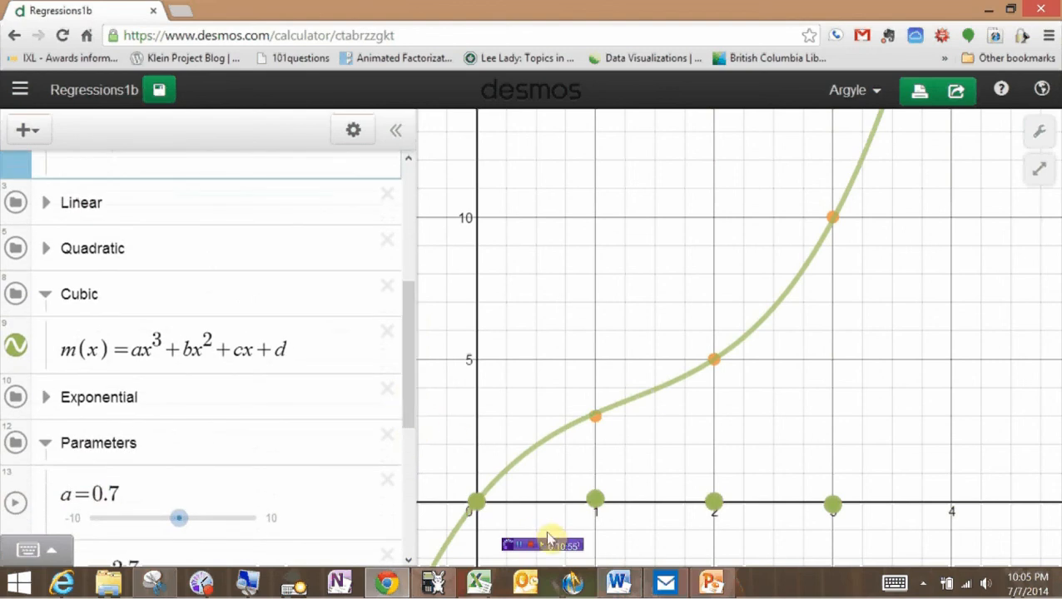